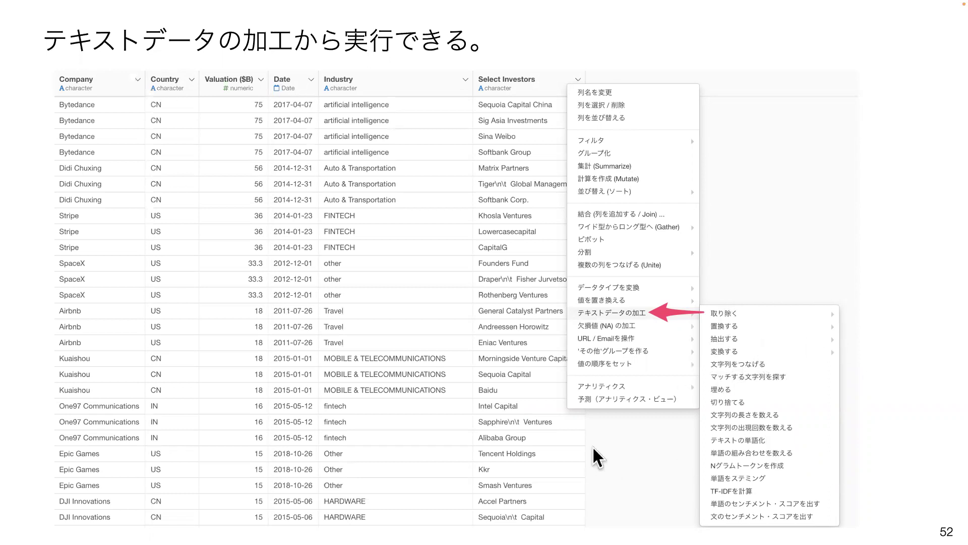
key(Right)
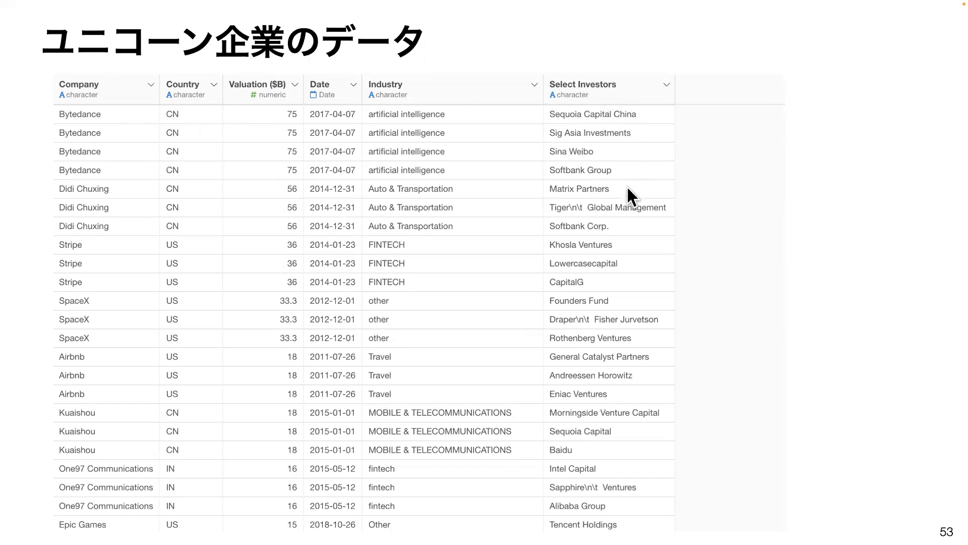
key(Right)
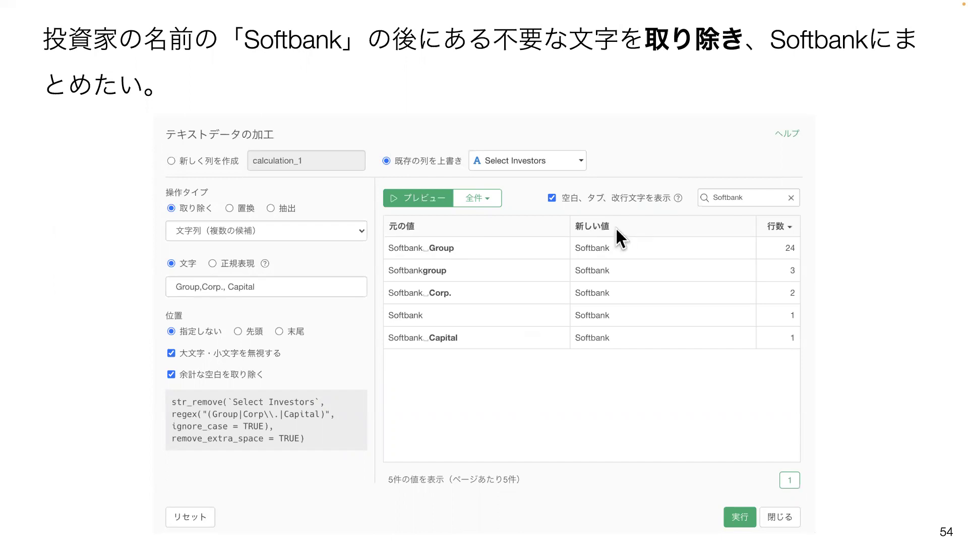
Step: Exit the slideshow, switch to Exploratory, and open the ユニコーンデータ data frame at full table width
key(Escape)
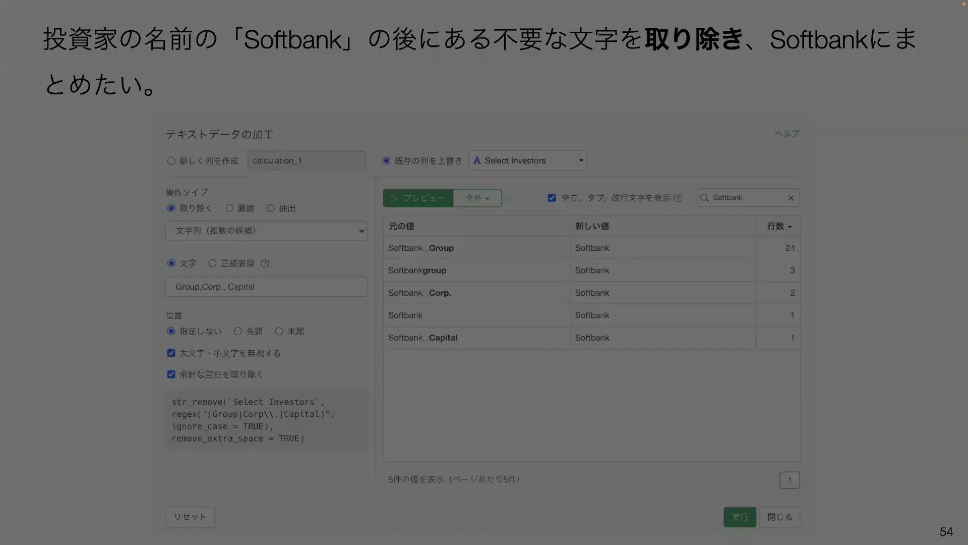
key(ctrl+Left)
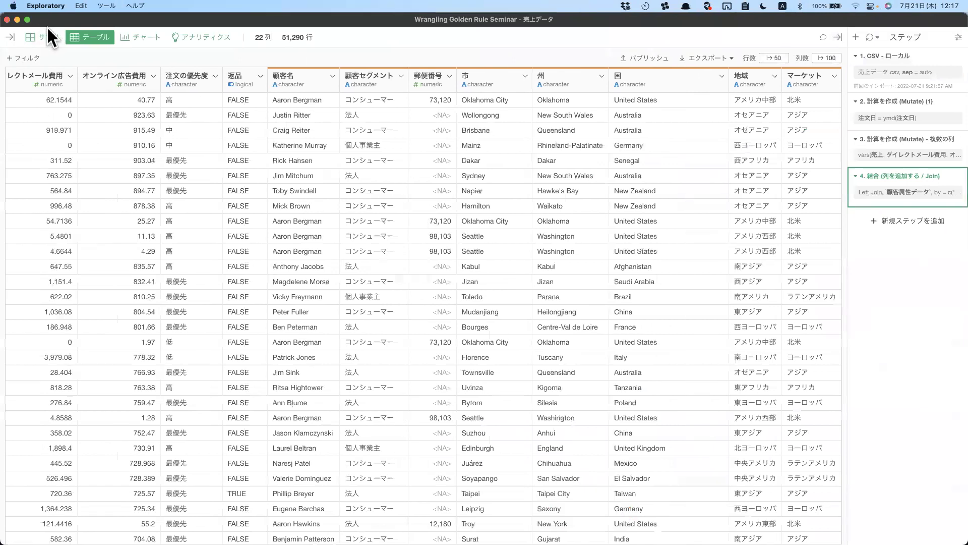
click(10, 35)
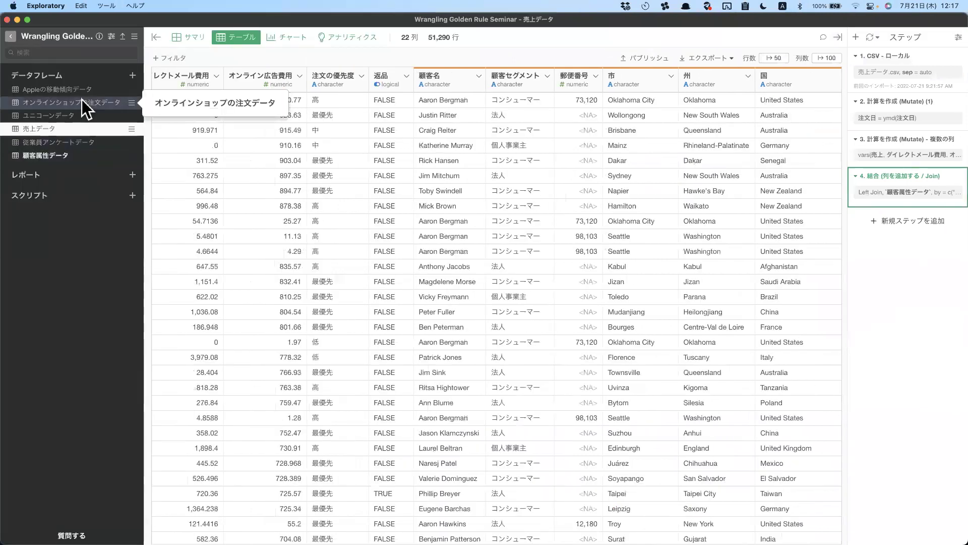
click(78, 115)
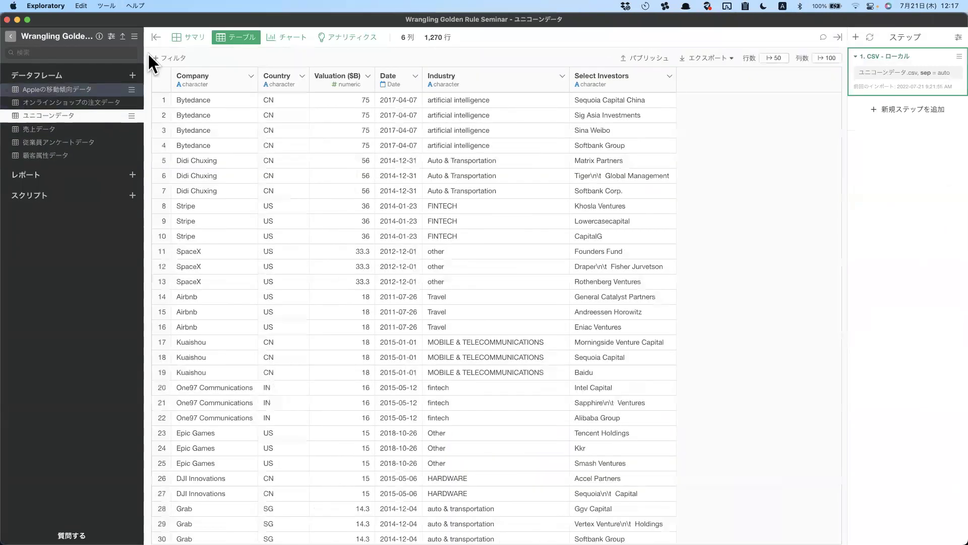
click(156, 37)
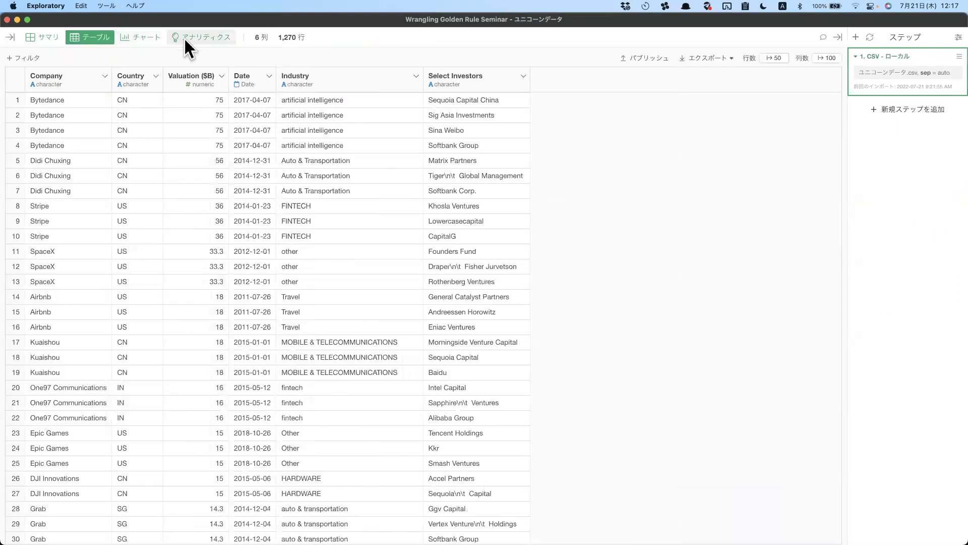
Step: Start a text data processing step that removes a string (取り除く, 文字列) from the Select Investors column
click(454, 73)
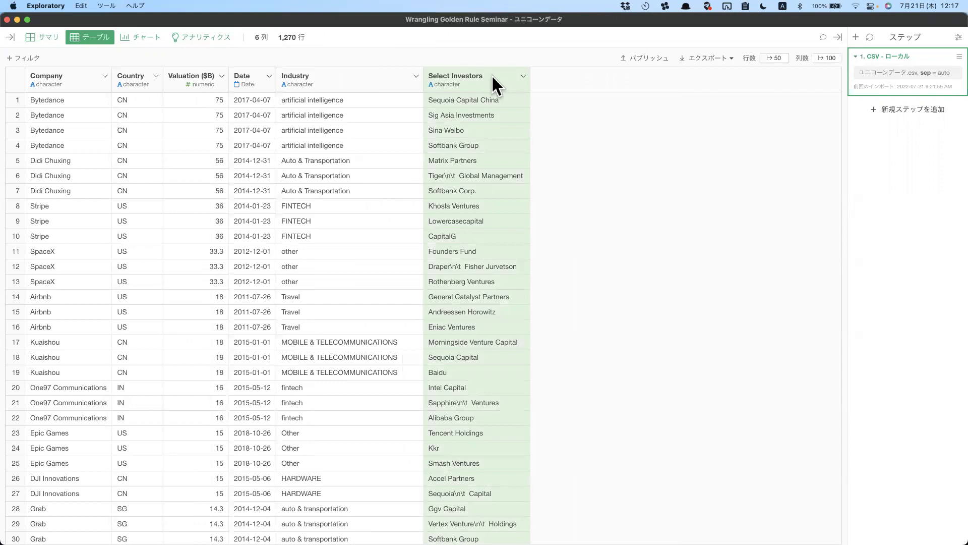
click(494, 78)
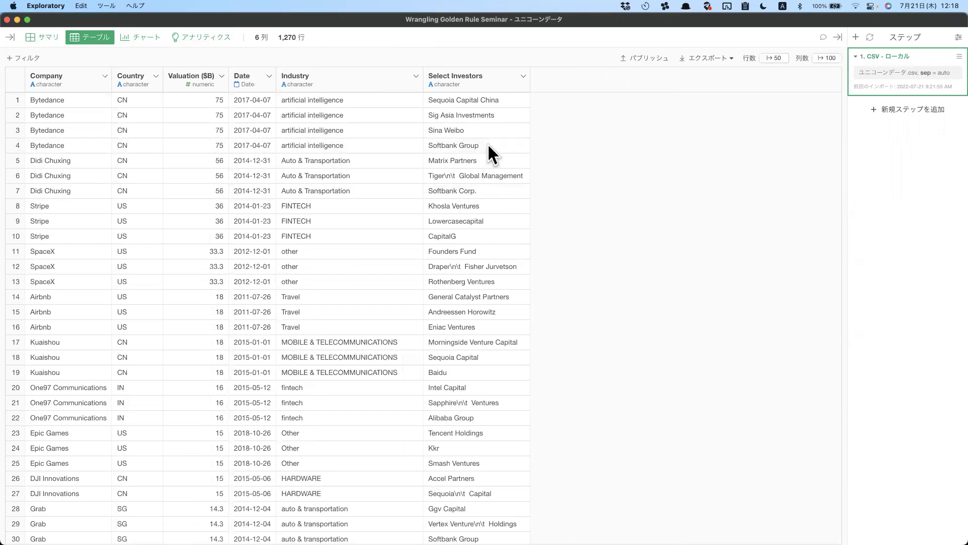
click(522, 75)
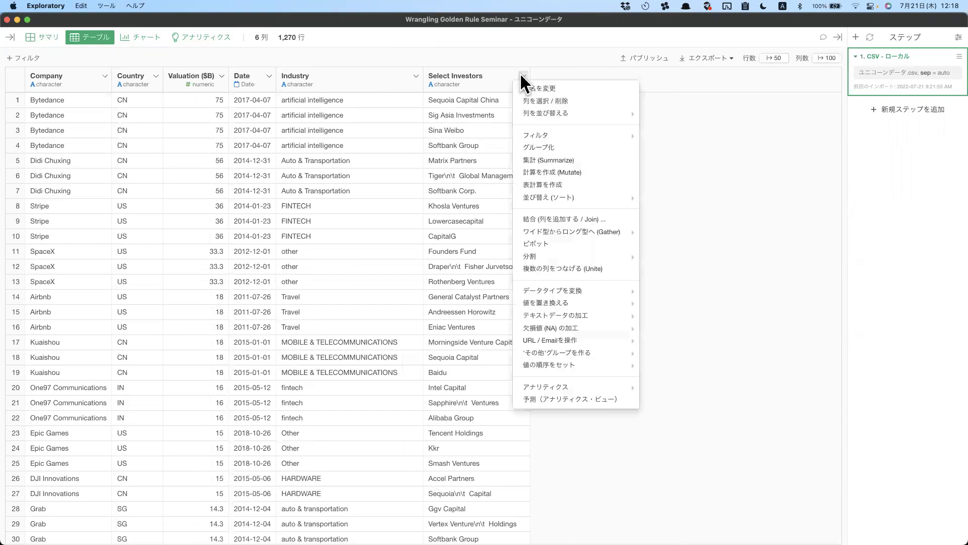
mouse_move(577, 314)
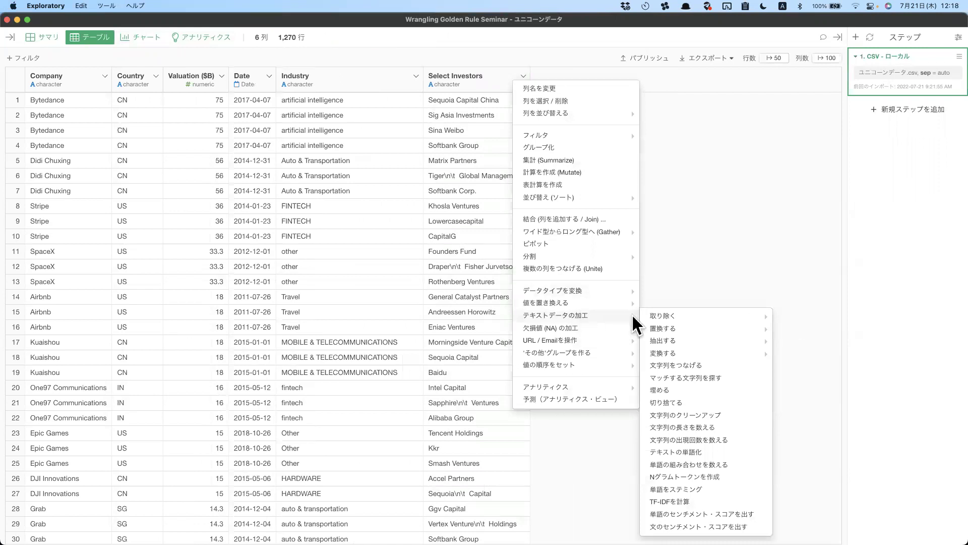
mouse_move(655, 316)
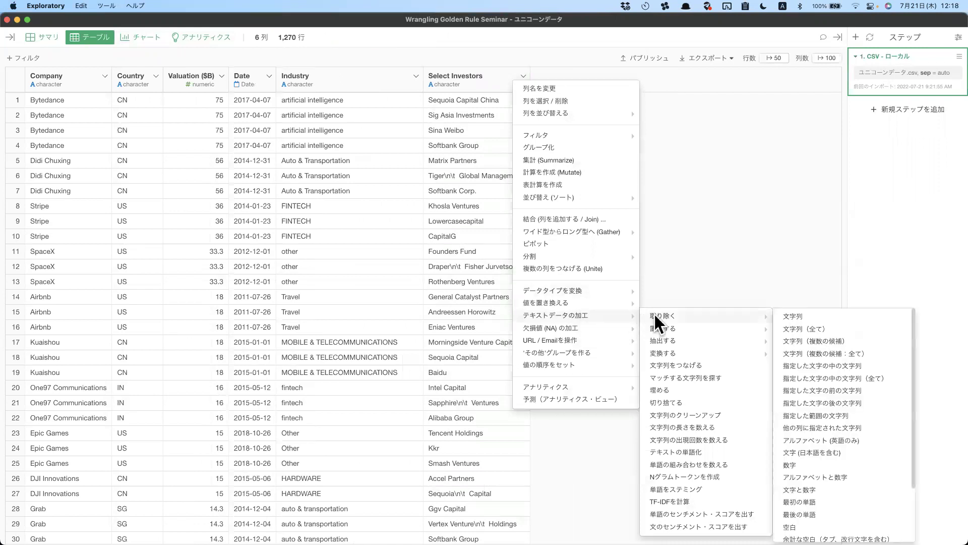
click(795, 317)
drag(323, 95, 314, 91)
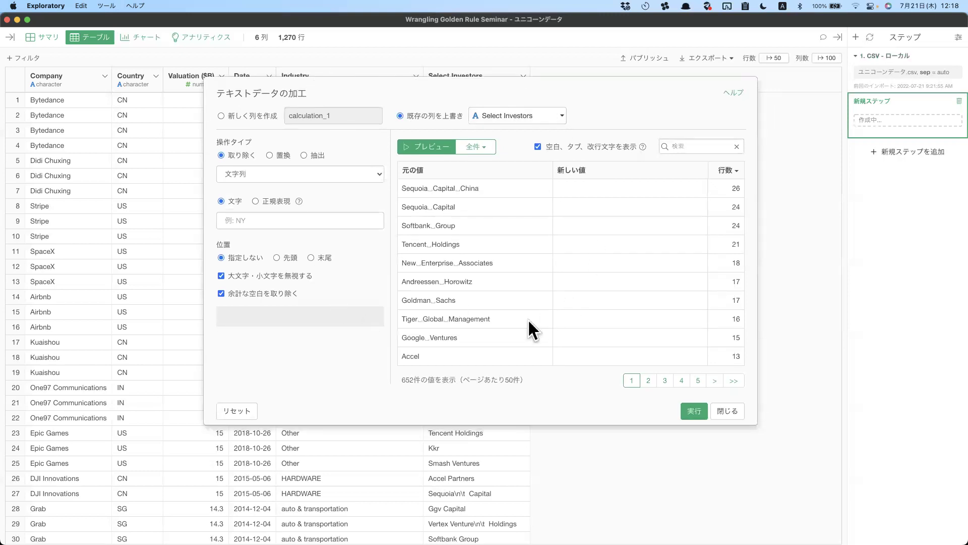
Step: Look through the original investor values and filter the preview list by softbank
scroll(492, 323, down, 10)
scroll(491, 321, up, 6)
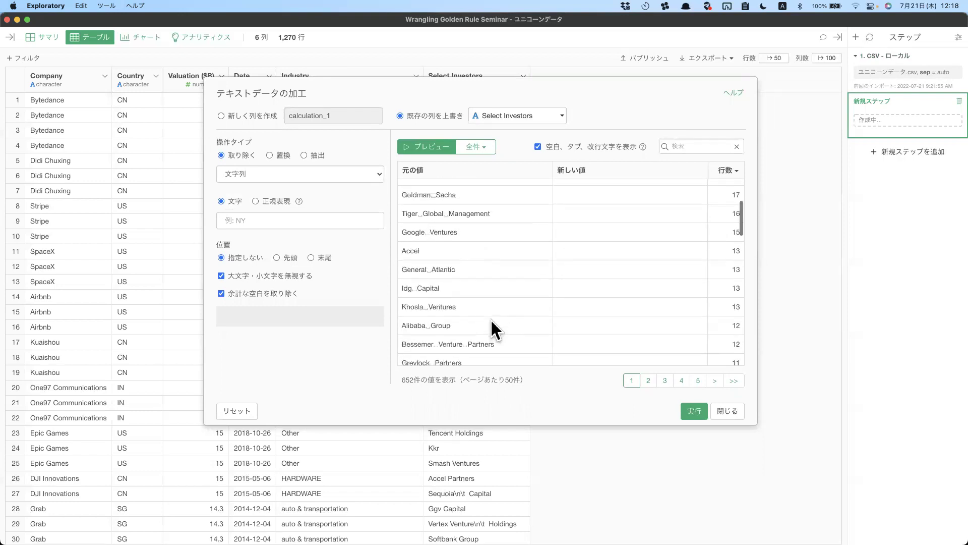
scroll(491, 322, up, 3)
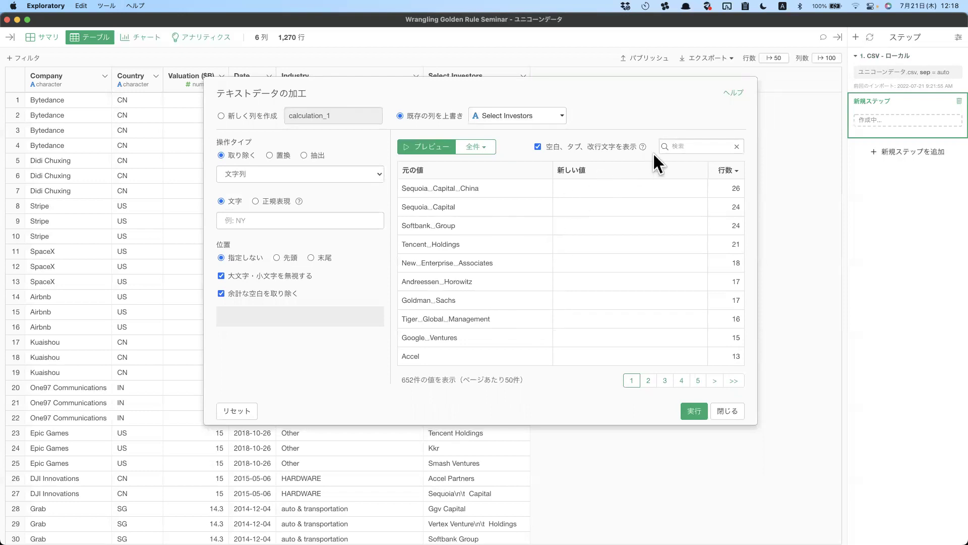
click(680, 146)
text(softbank)
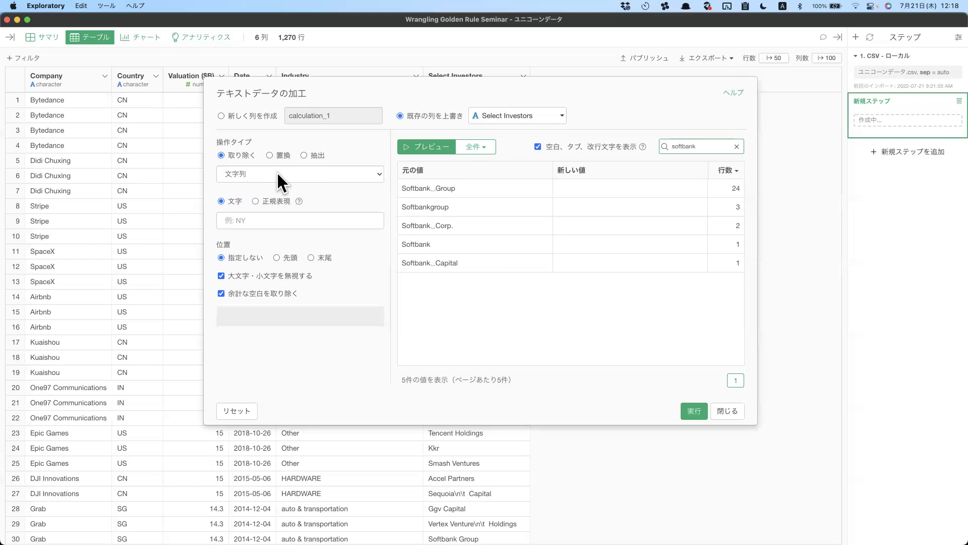
Step: Set the text to remove to group and preview the new values
click(279, 218)
text(group)
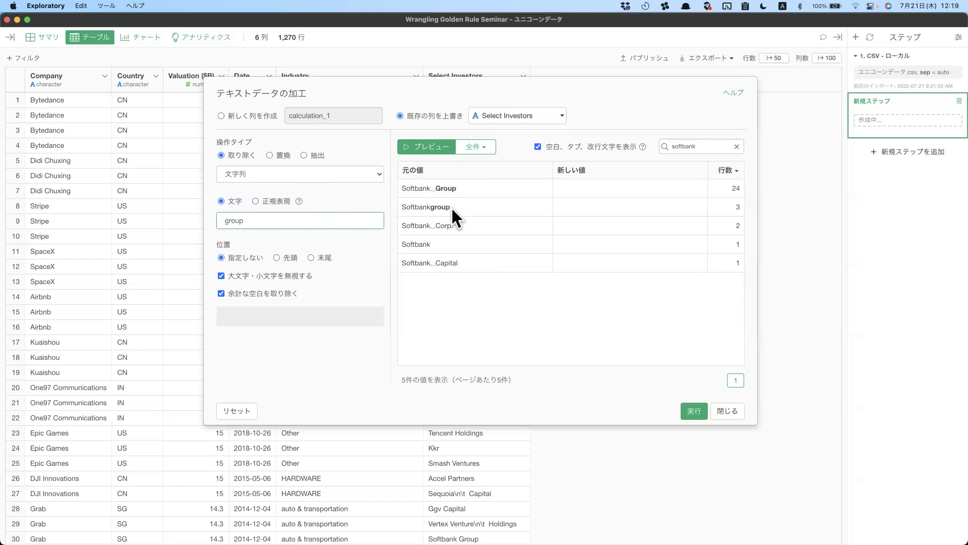
click(425, 146)
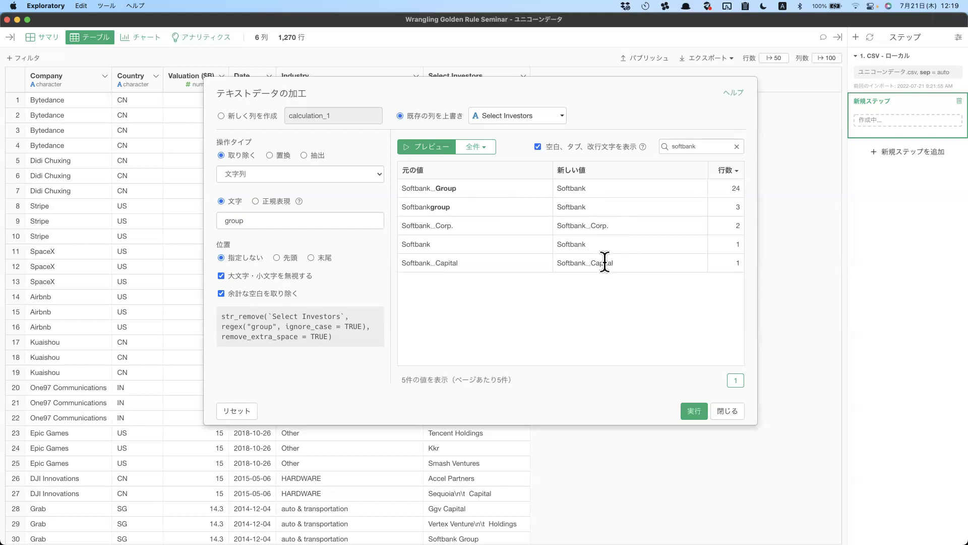
Step: Change the removal target to 文字列（複数の候補） with the candidates "group, Corp., Capital" and preview the new values
click(281, 176)
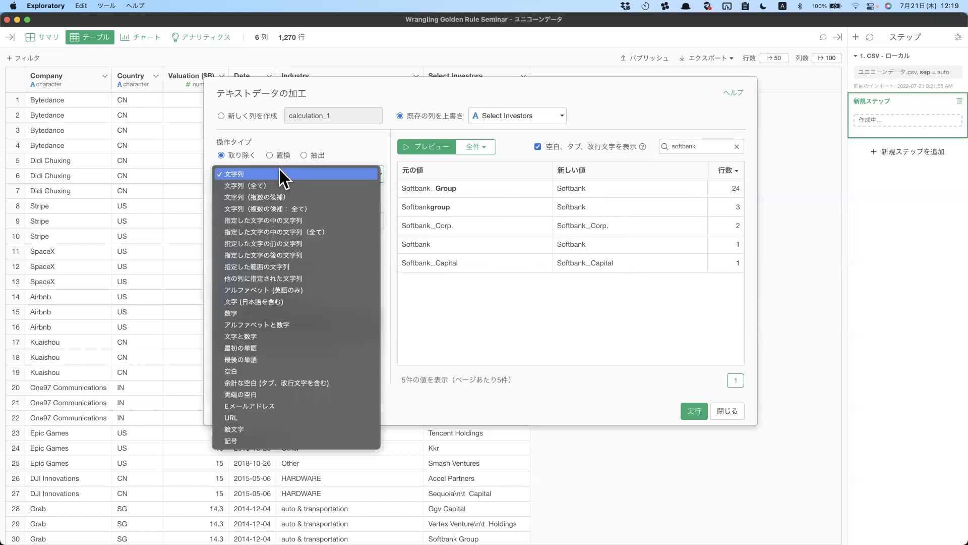
click(277, 195)
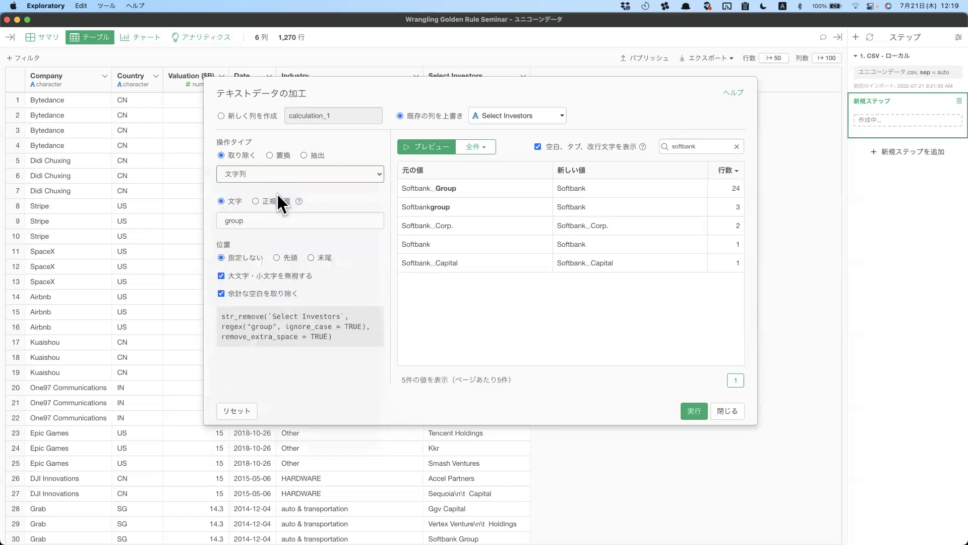
click(286, 221)
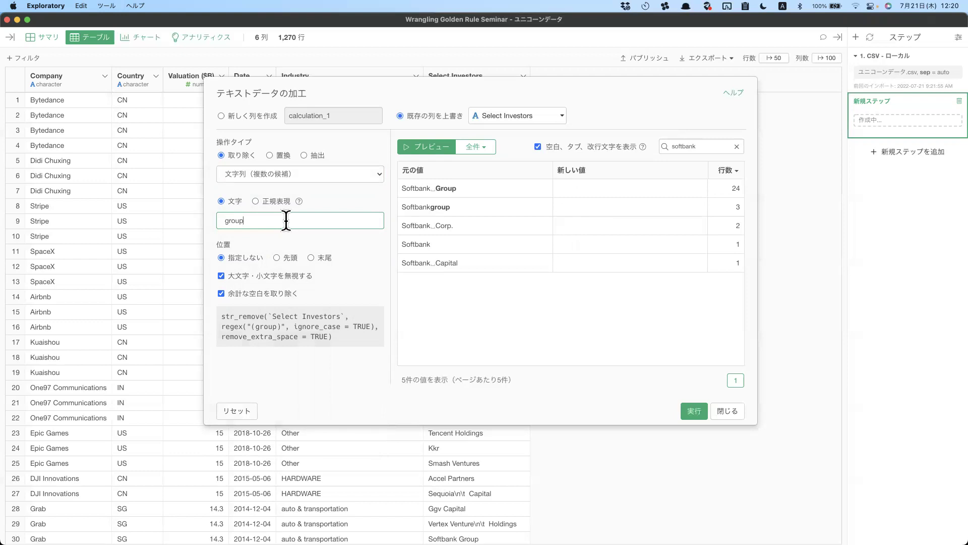
text(, Corp.)
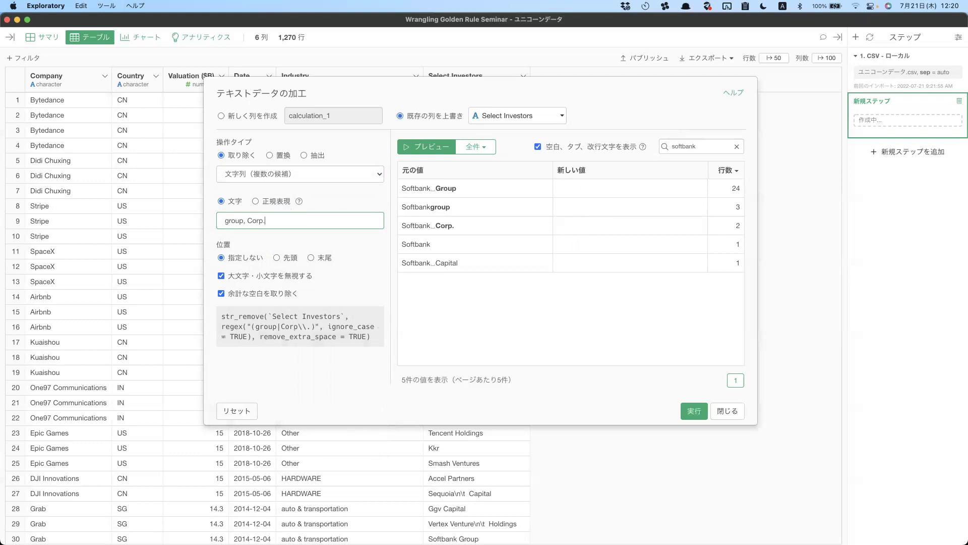
text(, Cp)
key(BackSpace)
key(BackSpace)
text(apital)
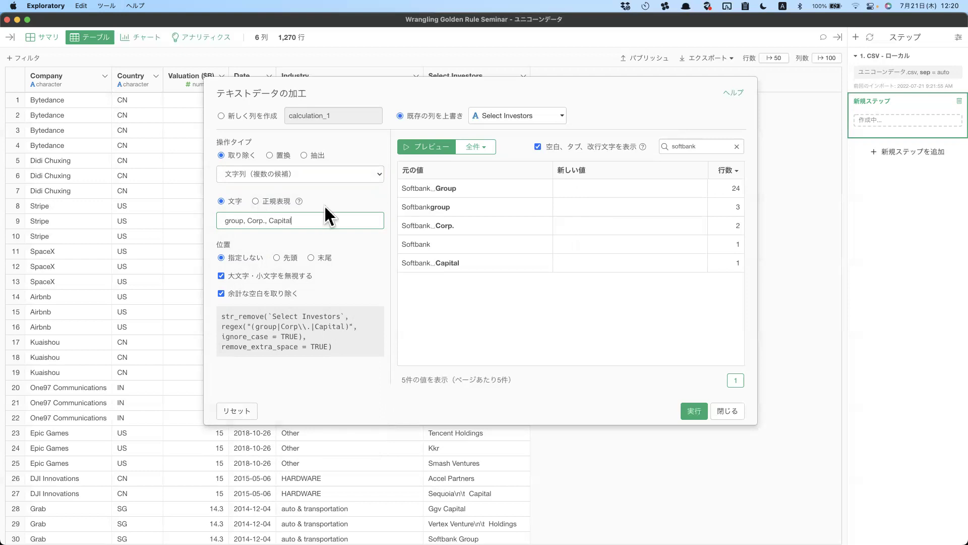
click(337, 201)
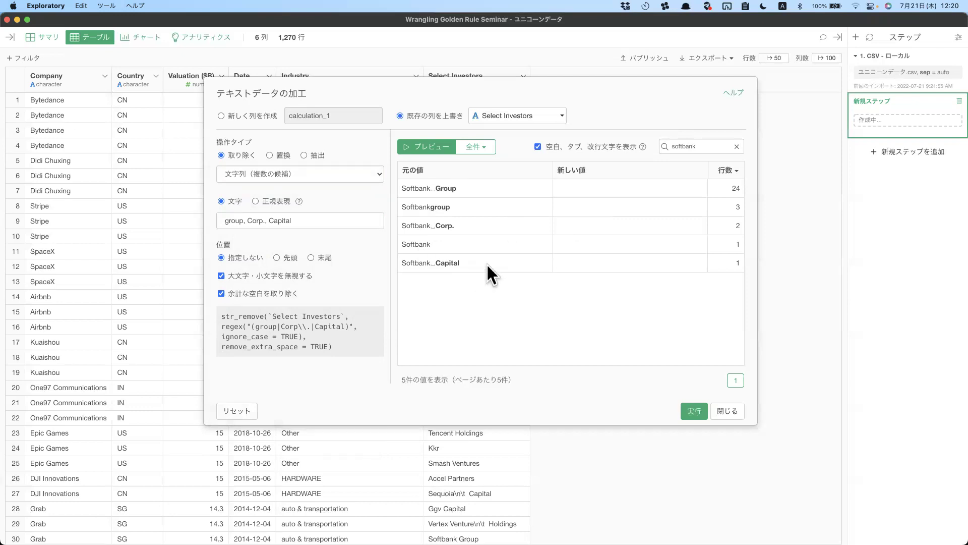
click(432, 152)
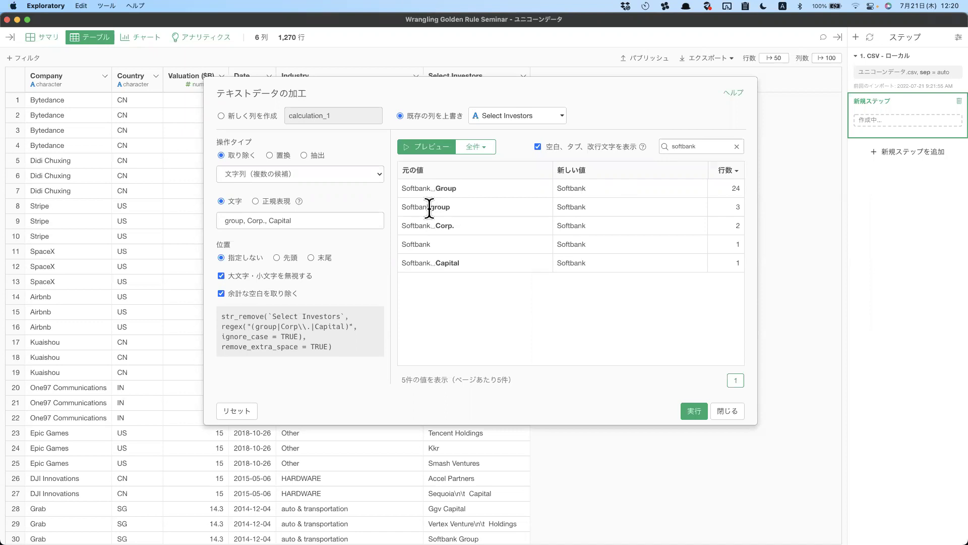
Step: Preview the removal with 余計な空白を取り除く turned off, and again with the option turned back on
click(220, 293)
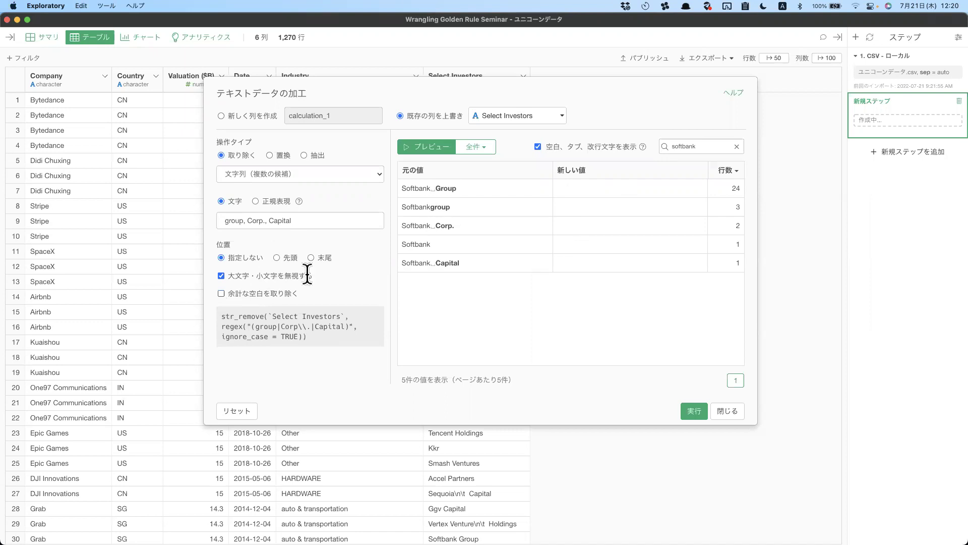
click(423, 146)
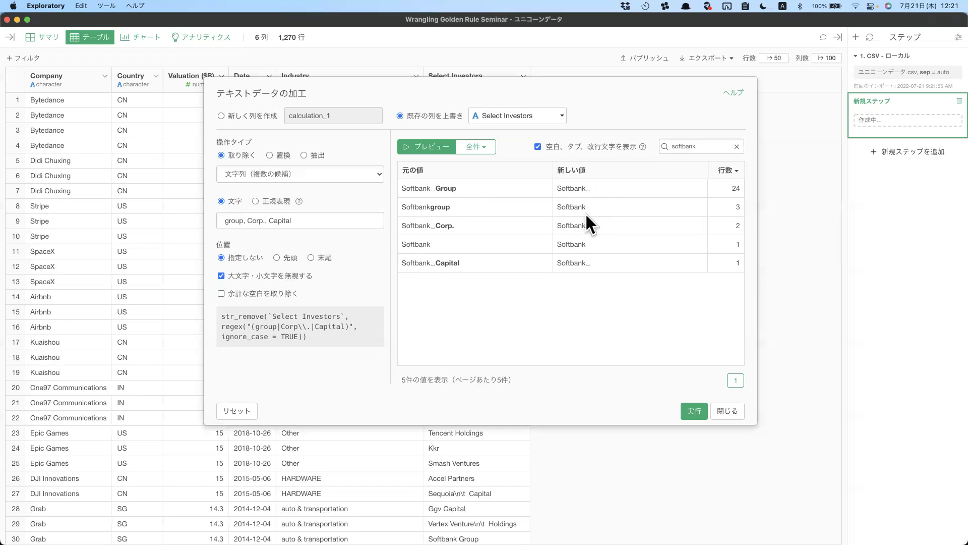
click(221, 293)
click(426, 146)
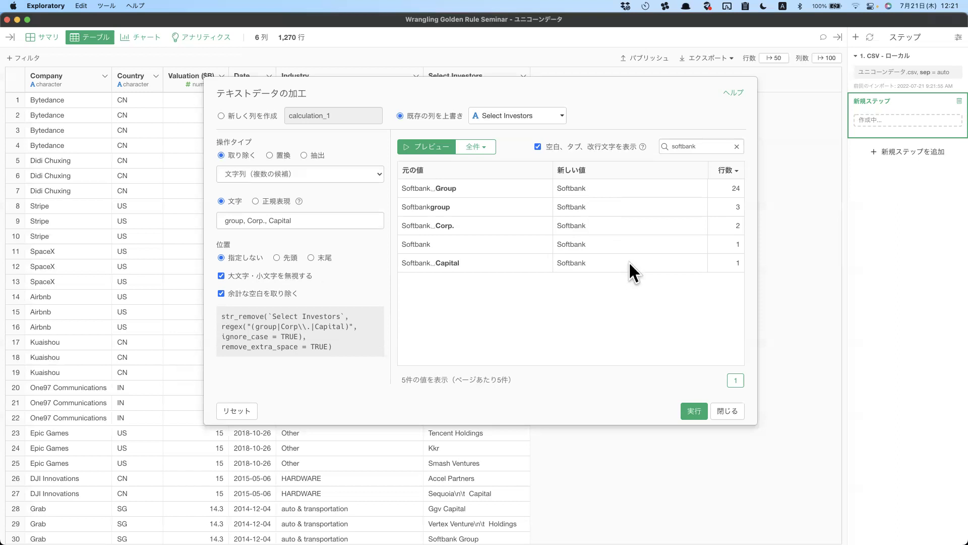
Step: Run the configured text removal on the Select Investors column
click(694, 411)
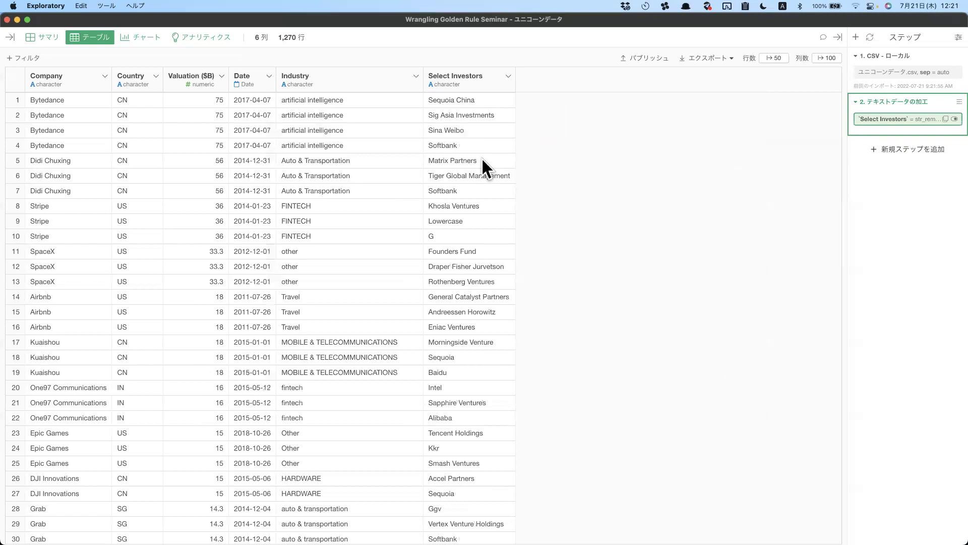
Step: Switch to the Wrangling-Golden-Rule_v7.key presentation in Keynote and resume the slideshow from slide 54
key(ctrl+Right)
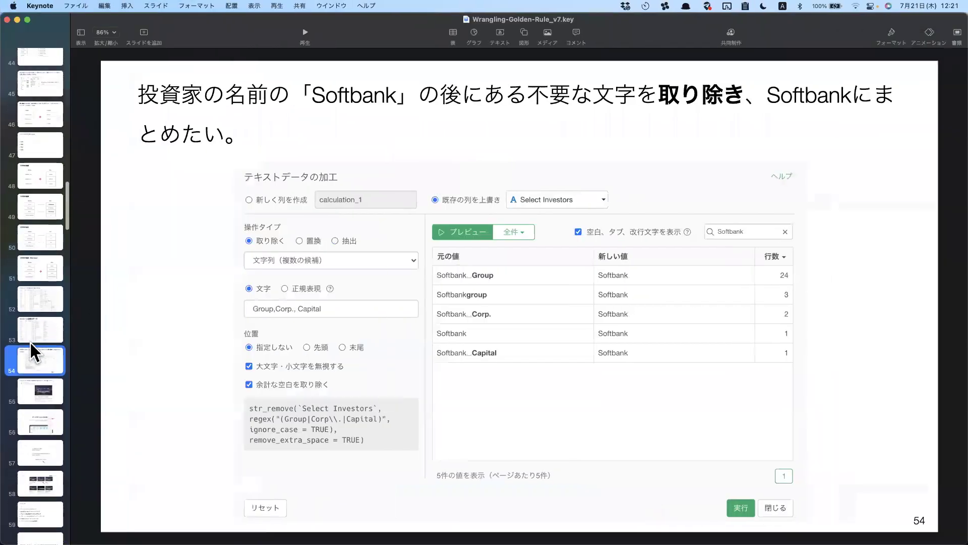
scroll(51, 349, down, 3)
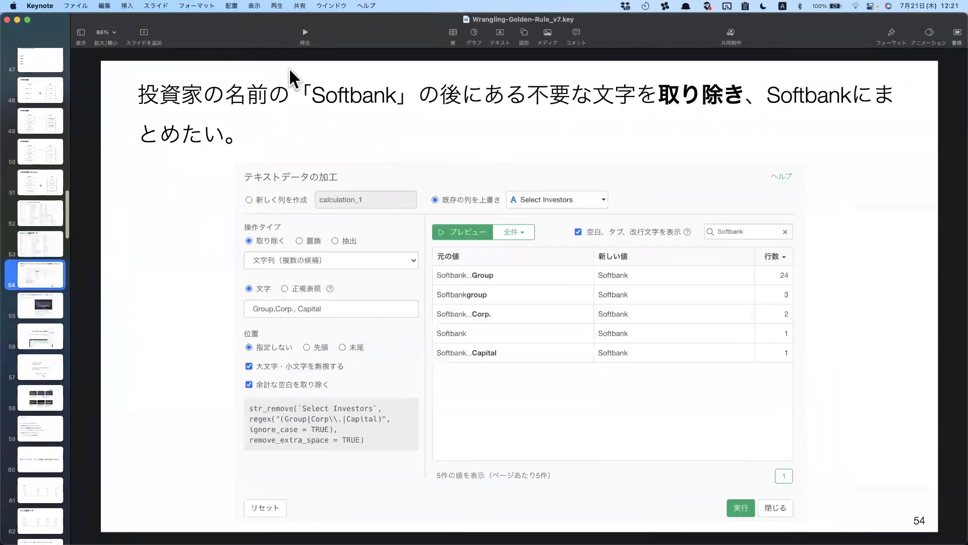
click(306, 32)
key(Right)
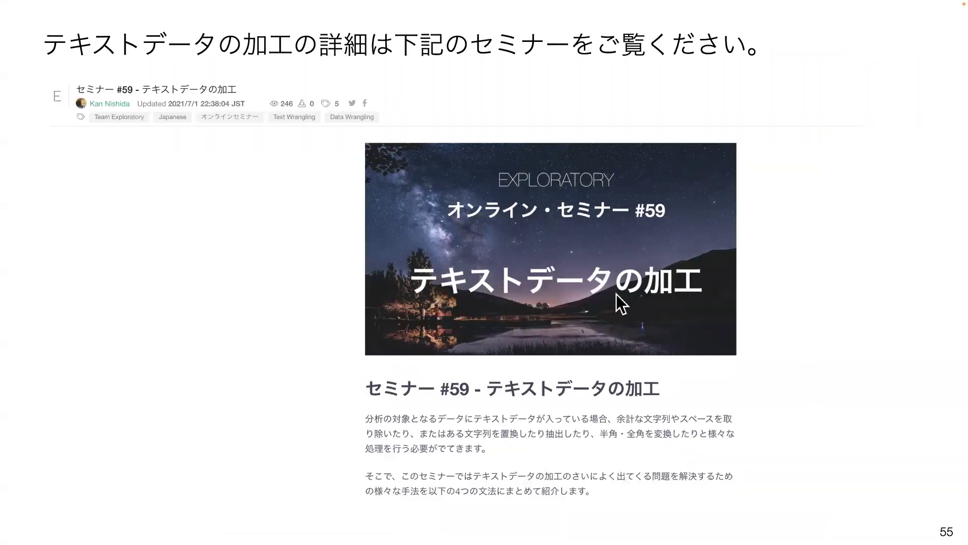
key(Right)
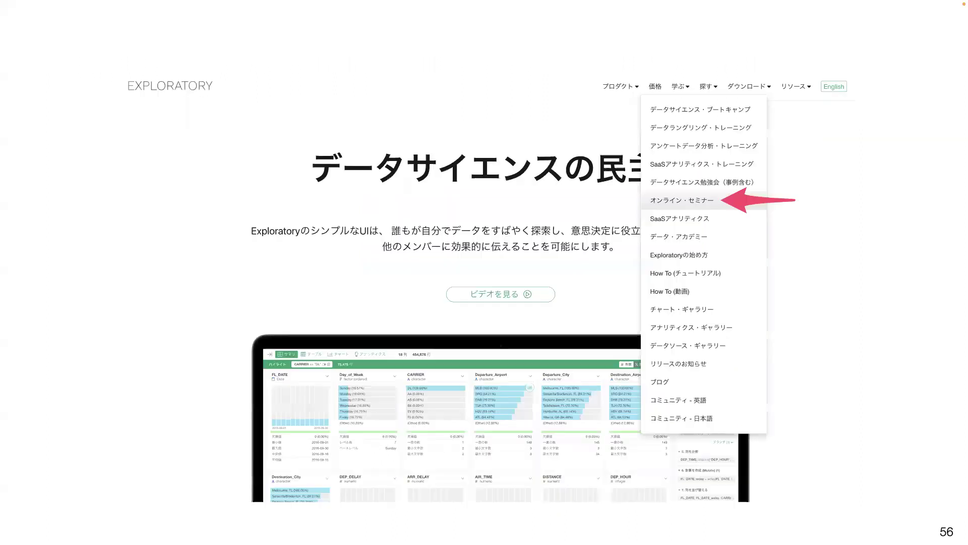
click(706, 198)
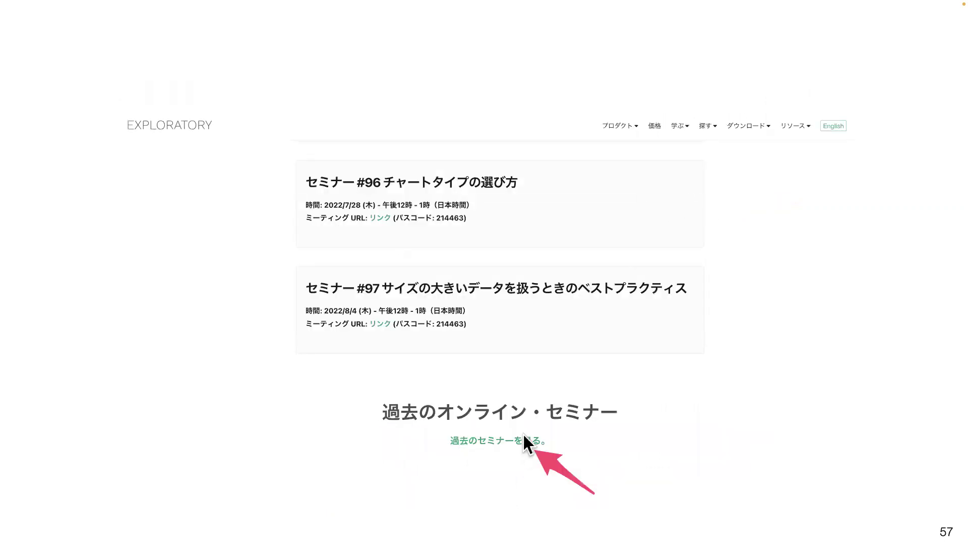
click(518, 417)
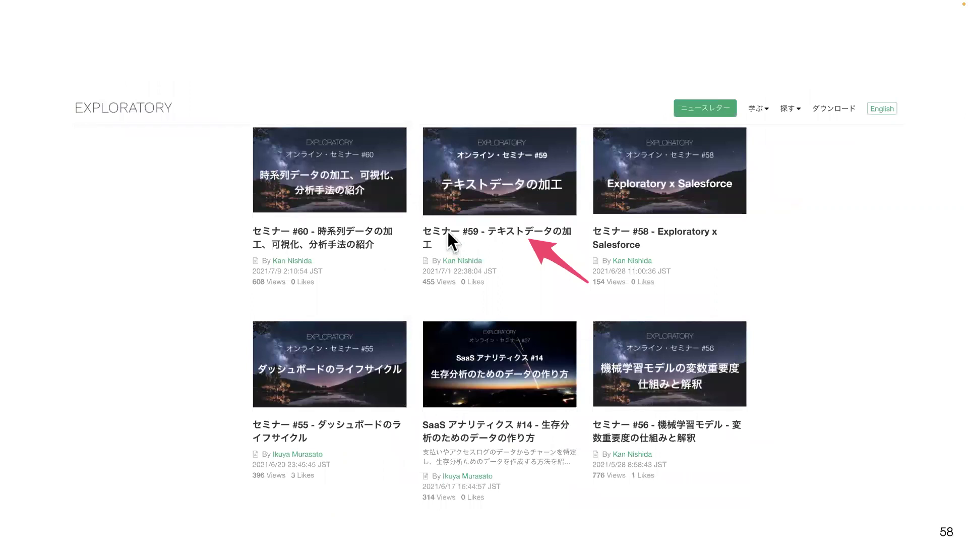
Step: Advance the slideshow through the チャートのためのデータラングリング section to slide 75 on wide-to-long conversion
click(477, 214)
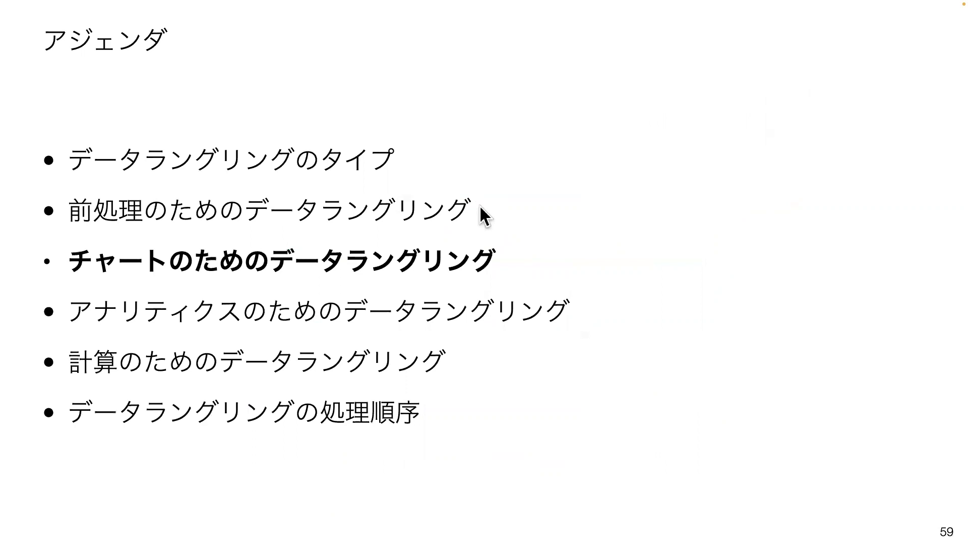
click(480, 207)
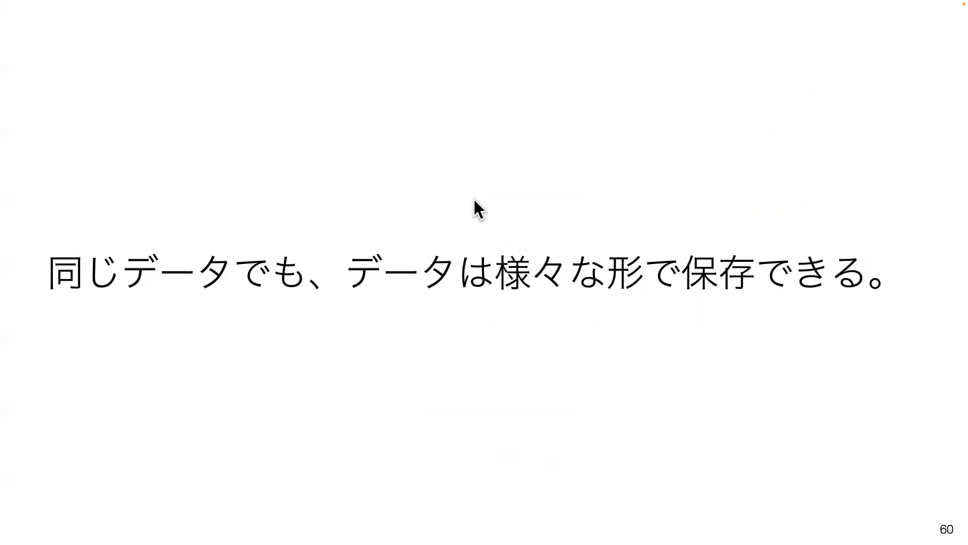
key(Right)
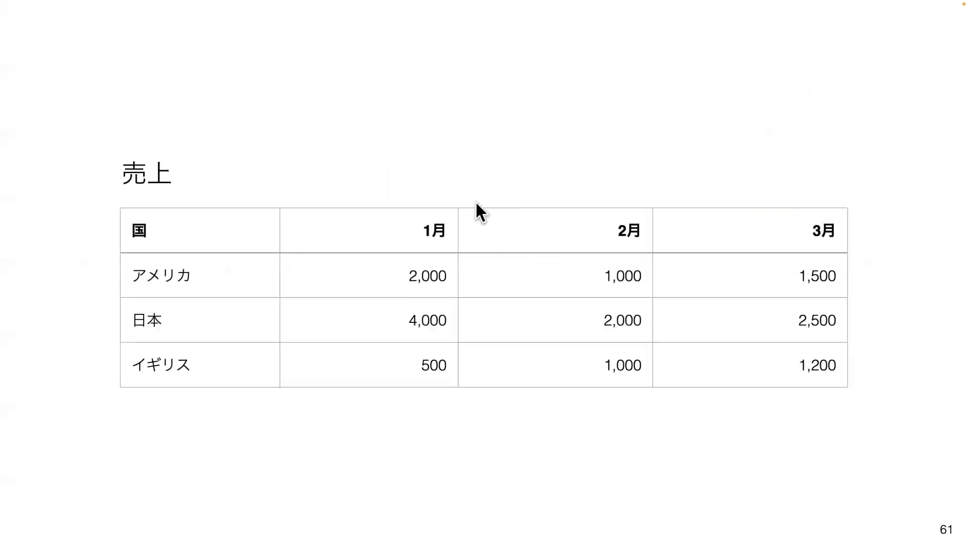
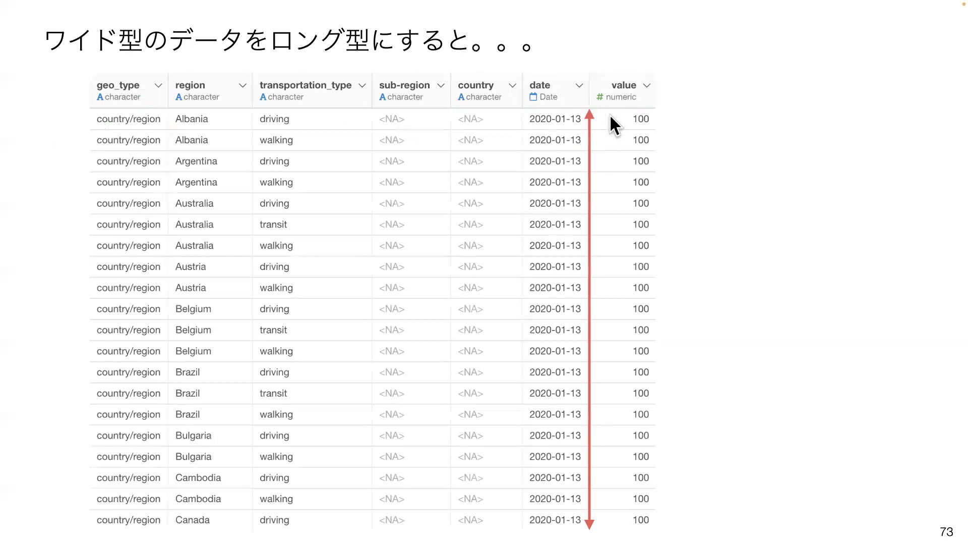
key(Right)
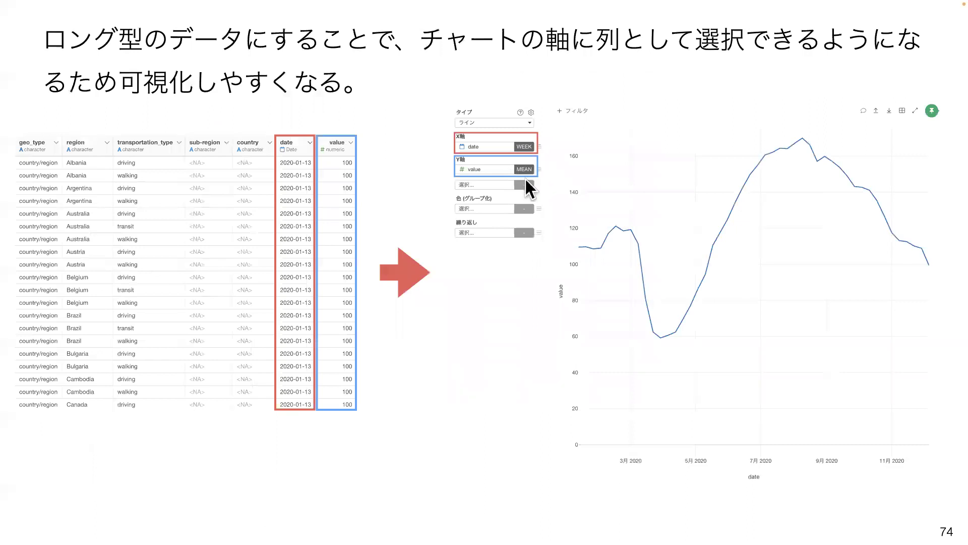
key(Right)
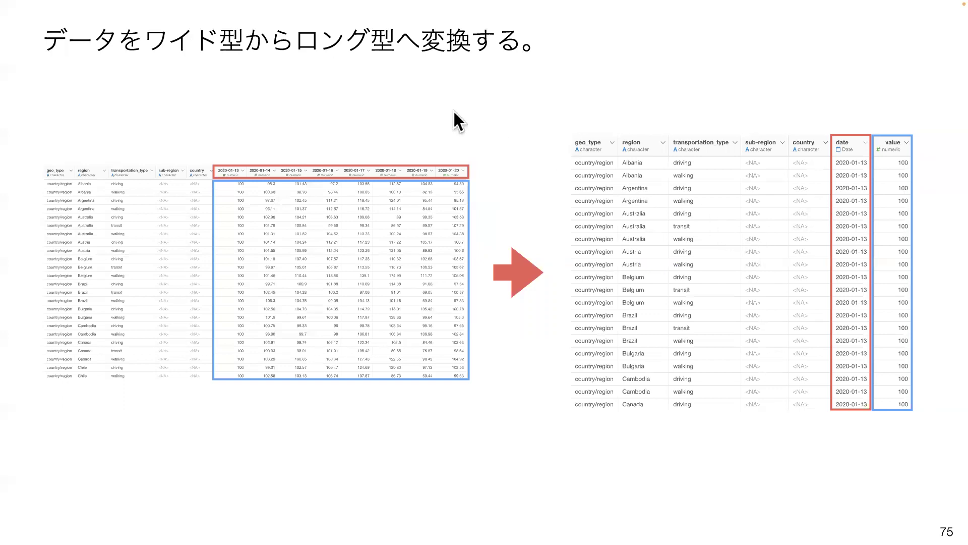
Step: End the slideshow, switch to Exploratory, open the Appleの移動傾向データ data frame and hide its sidebar
key(Escape)
key(ctrl+Left)
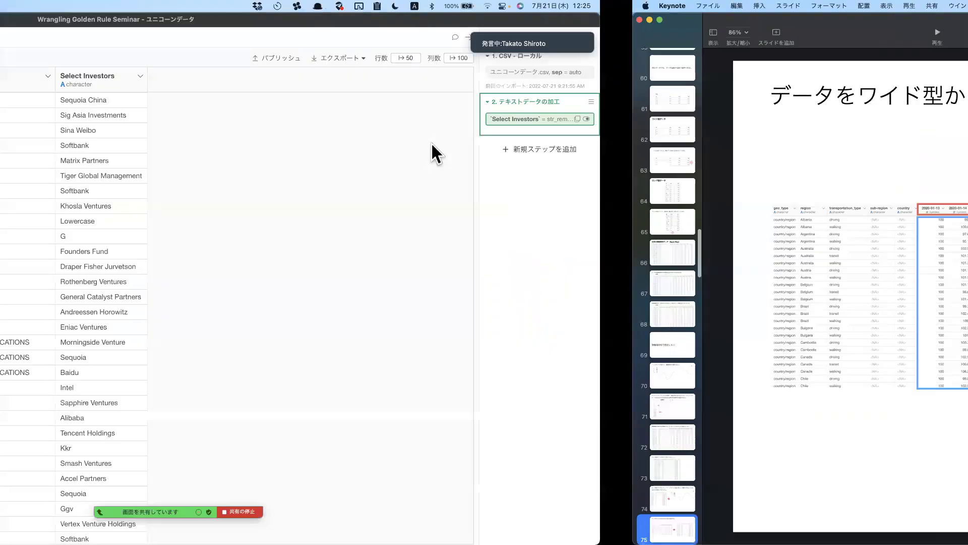
click(10, 33)
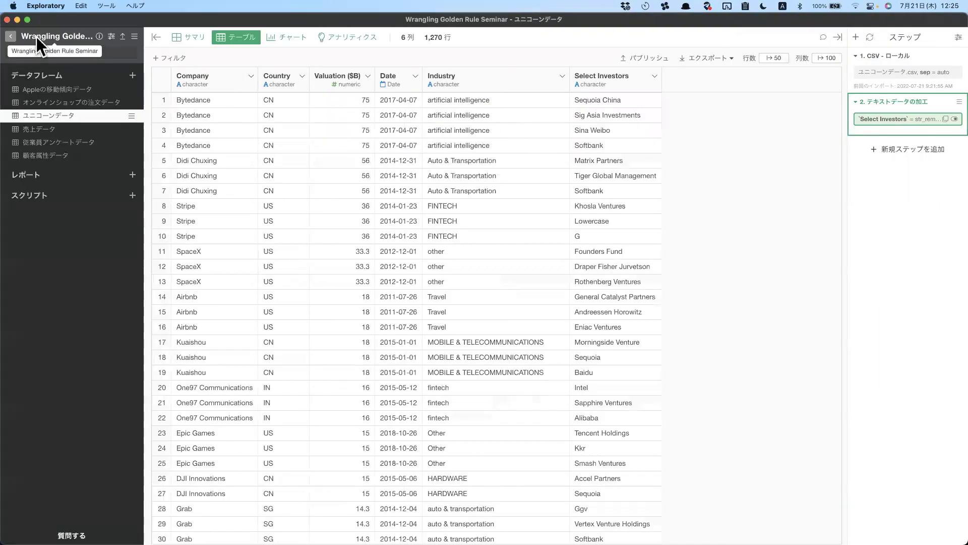
click(65, 89)
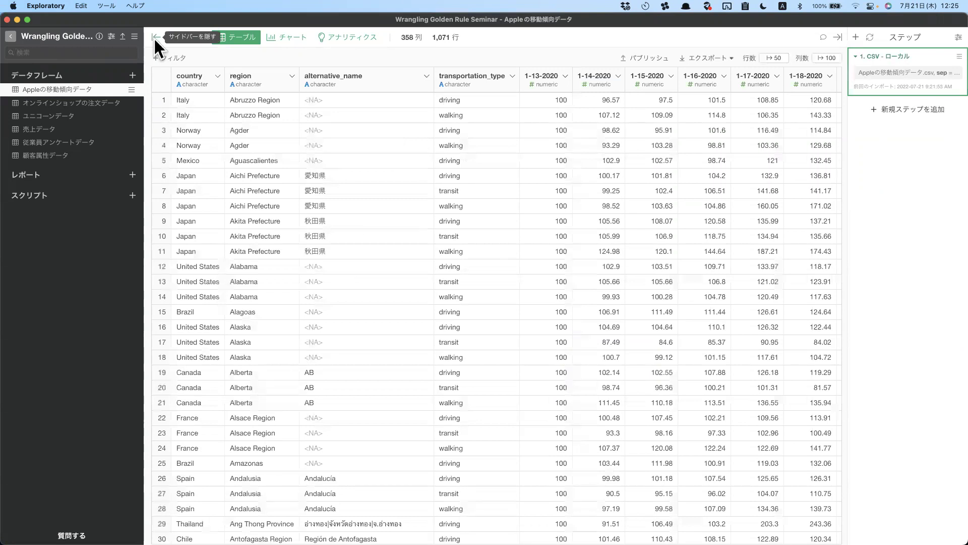
click(156, 37)
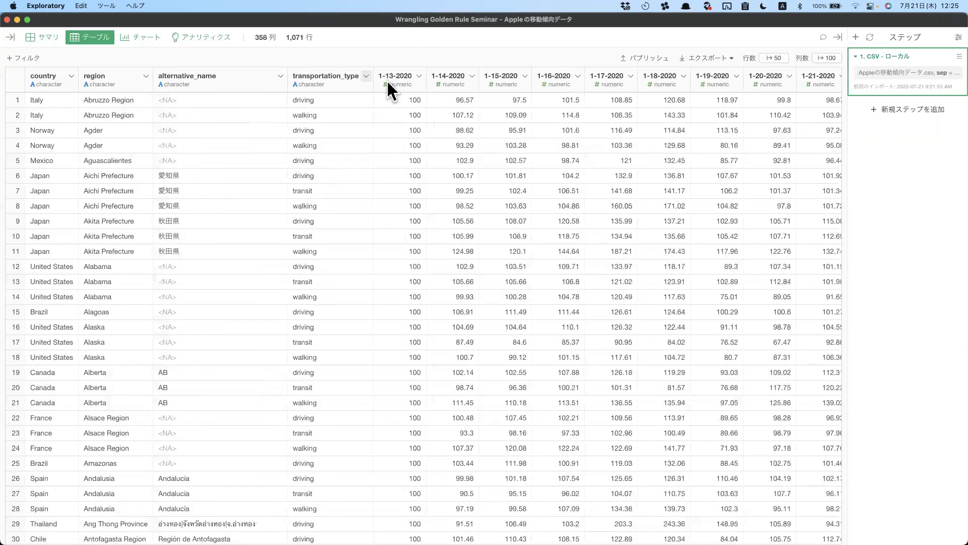
Step: Select the date columns 1-13-2020 through 1-24-2020 and start a wide-to-long Gather on the selected range
scroll(778, 96, right, 5)
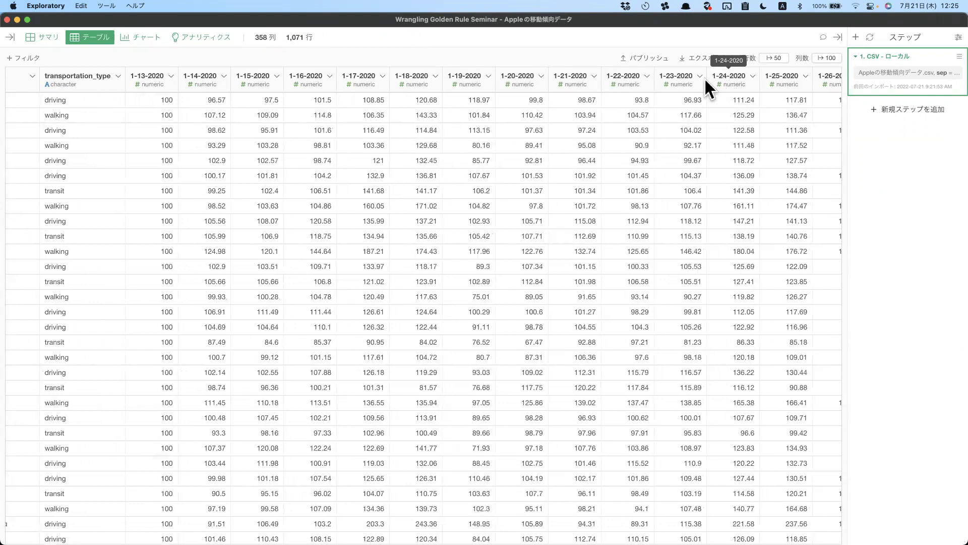
click(152, 80)
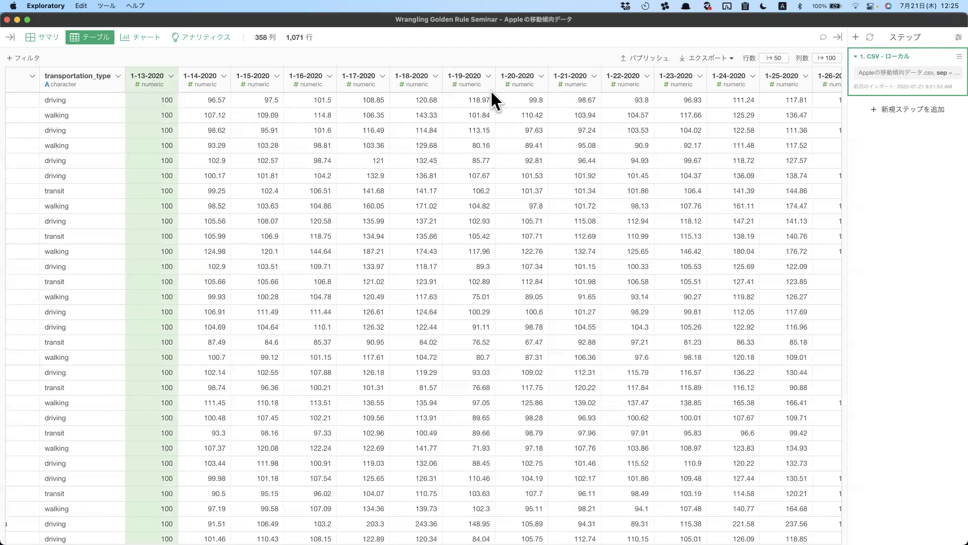
shift+click(723, 77)
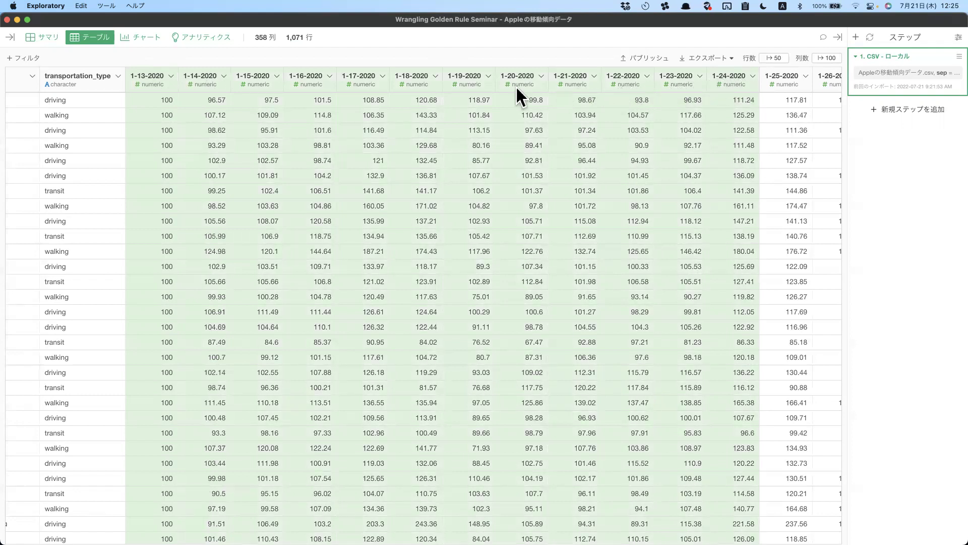
click(171, 75)
mouse_move(225, 243)
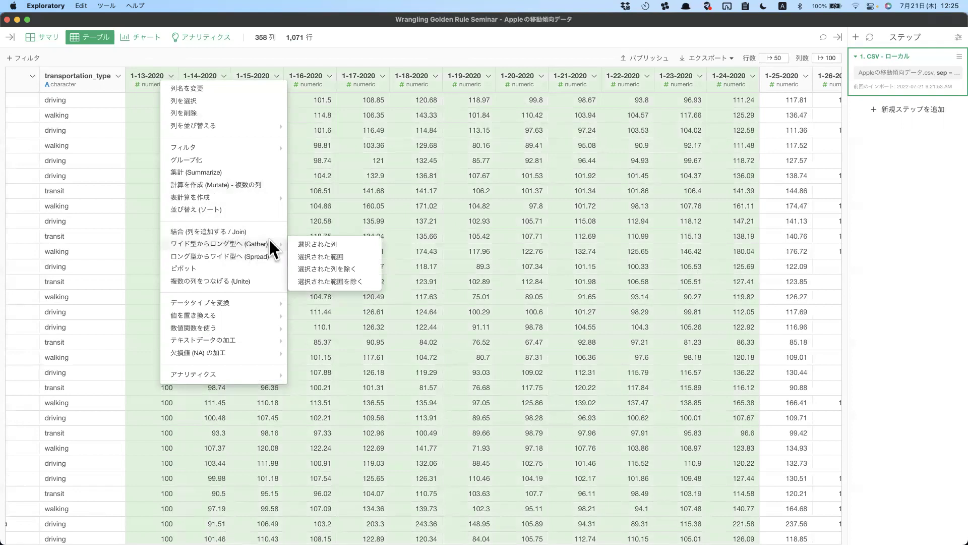
click(327, 256)
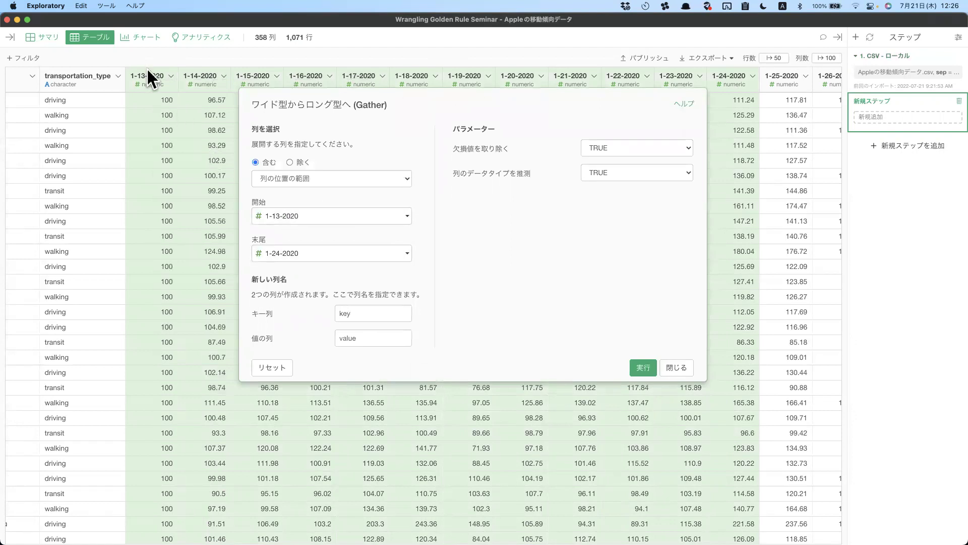
Step: Set the end column of the Gather range to 12-31-2020
click(314, 253)
scroll(349, 320, down, 20)
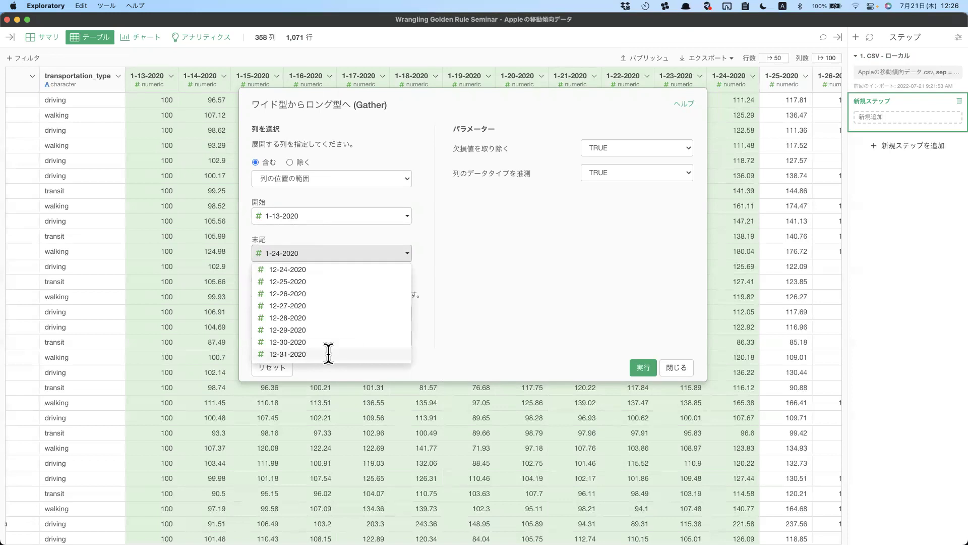
click(329, 354)
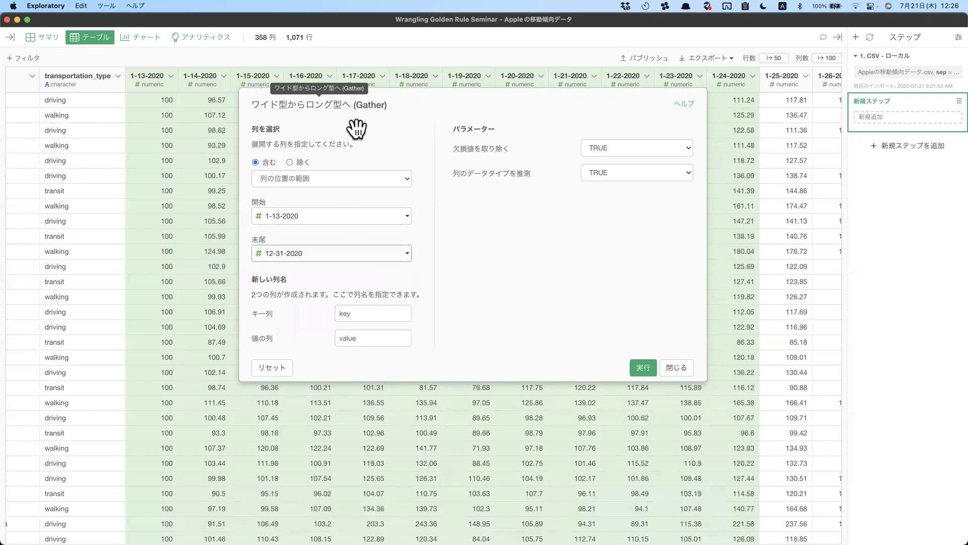
drag(356, 129, 353, 152)
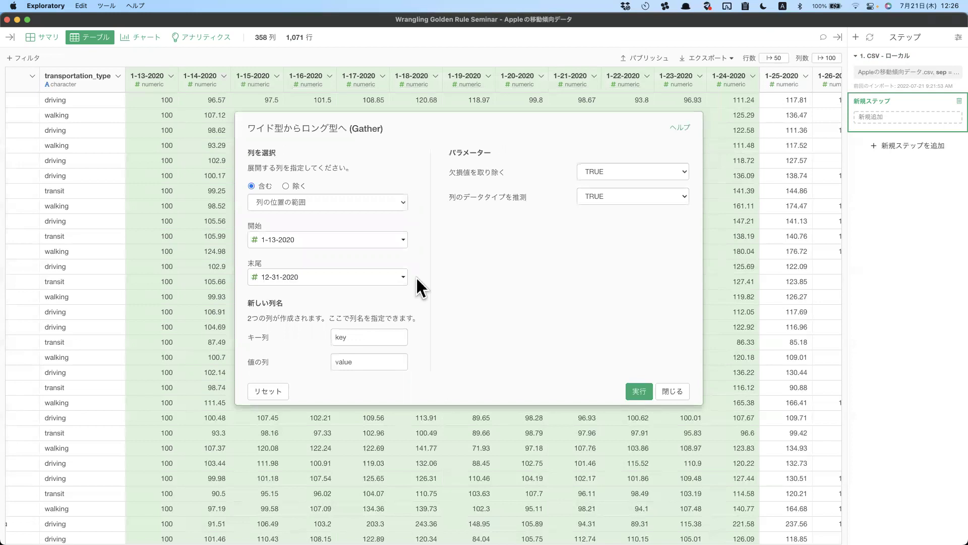
Step: Name the Gather key column 日付 and the value column 値, and run the conversion
double_click(362, 336)
text(日付)
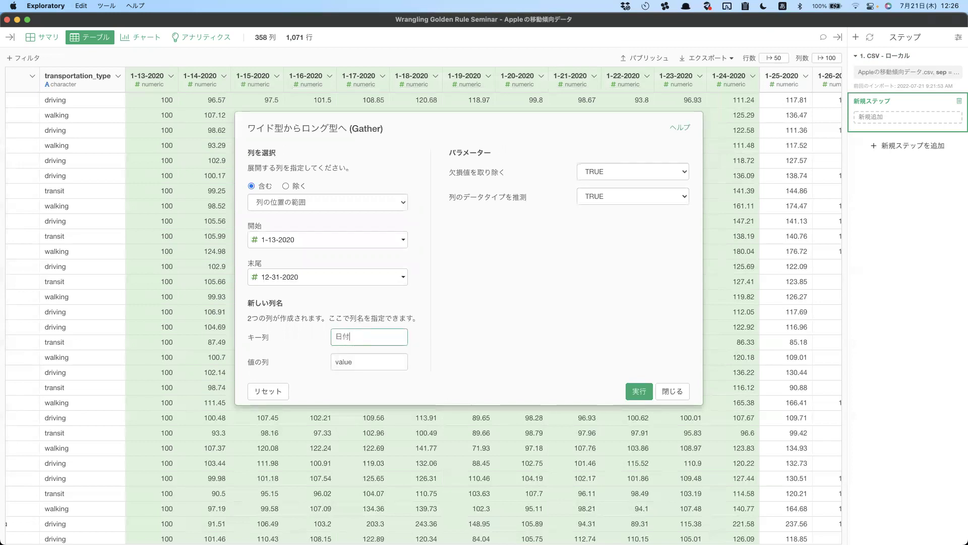
click(381, 359)
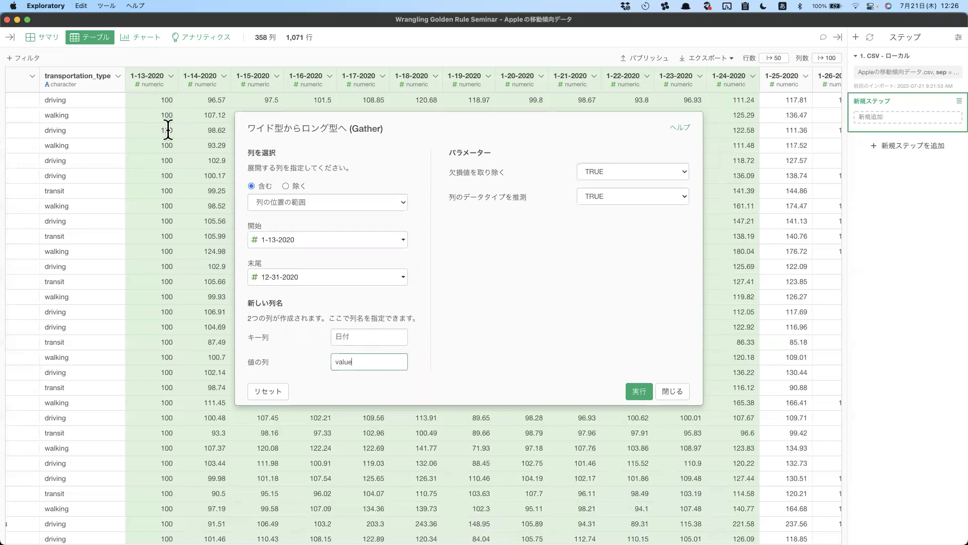
double_click(378, 356)
text(値)
key(Return)
click(436, 273)
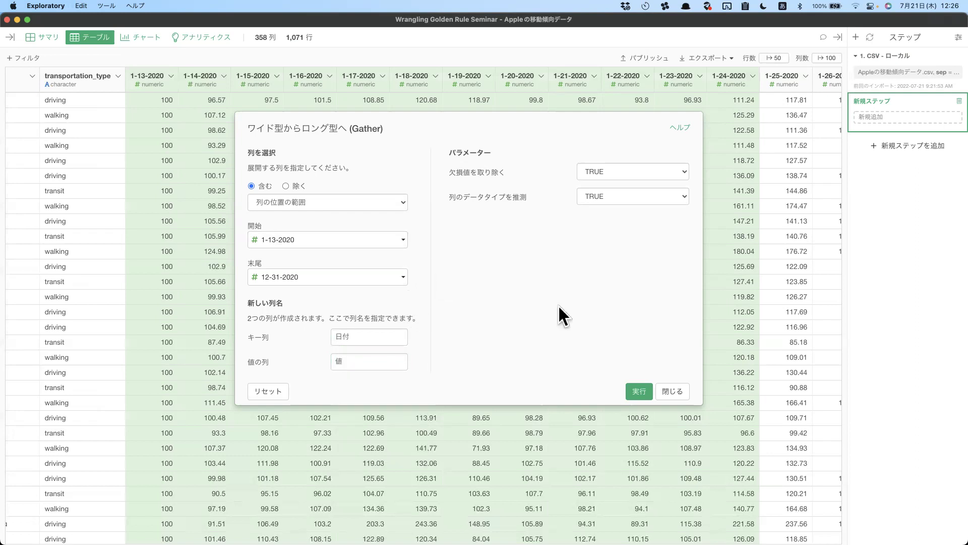
click(639, 392)
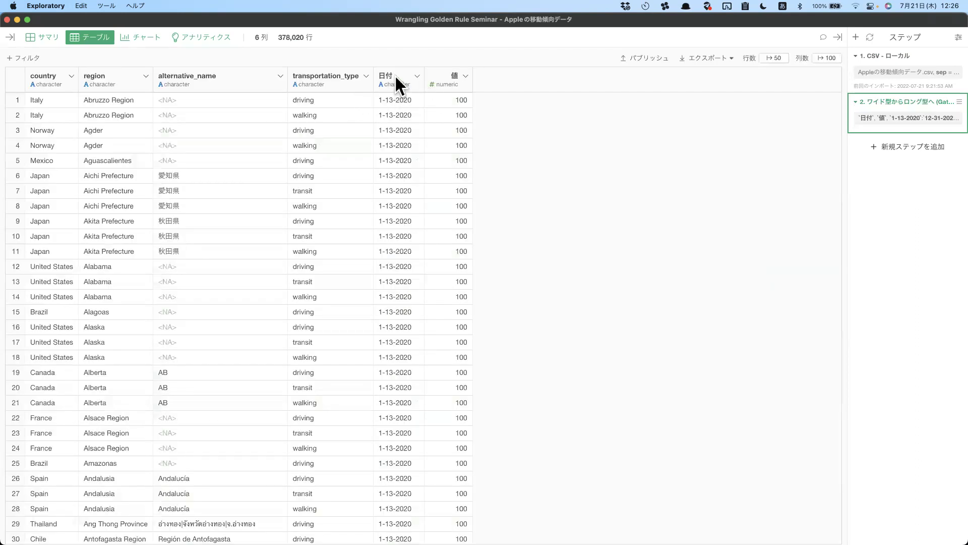
Step: Examine the gathered 日付 and 値 columns in the table
click(392, 72)
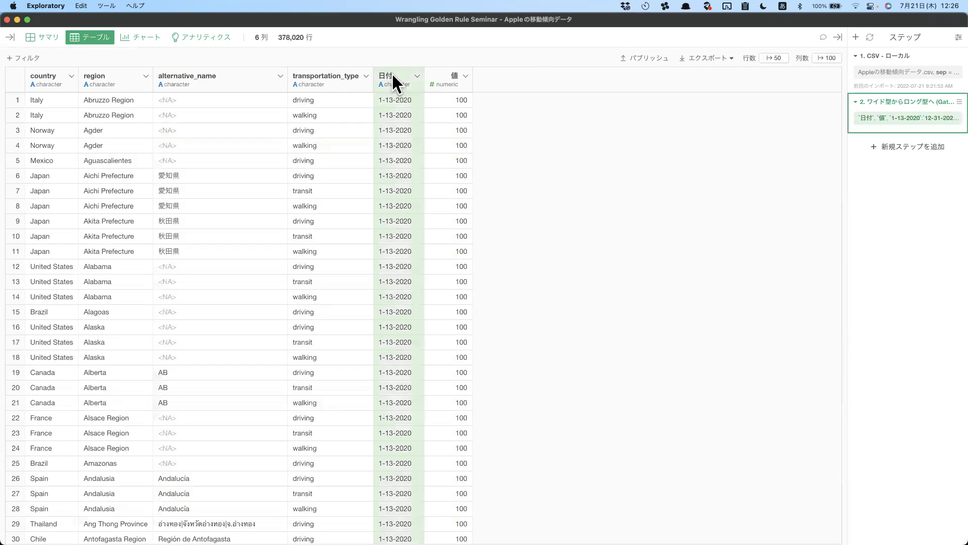
click(438, 72)
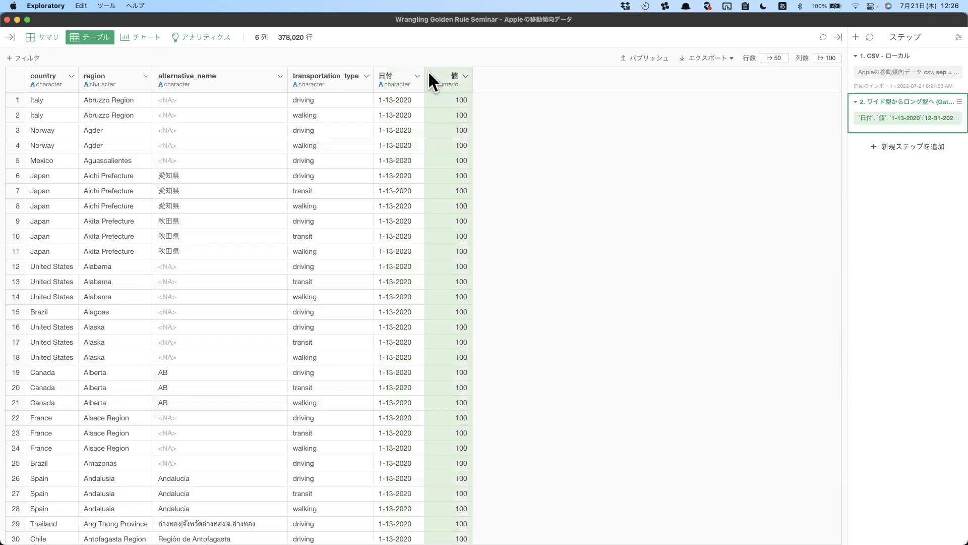
click(401, 74)
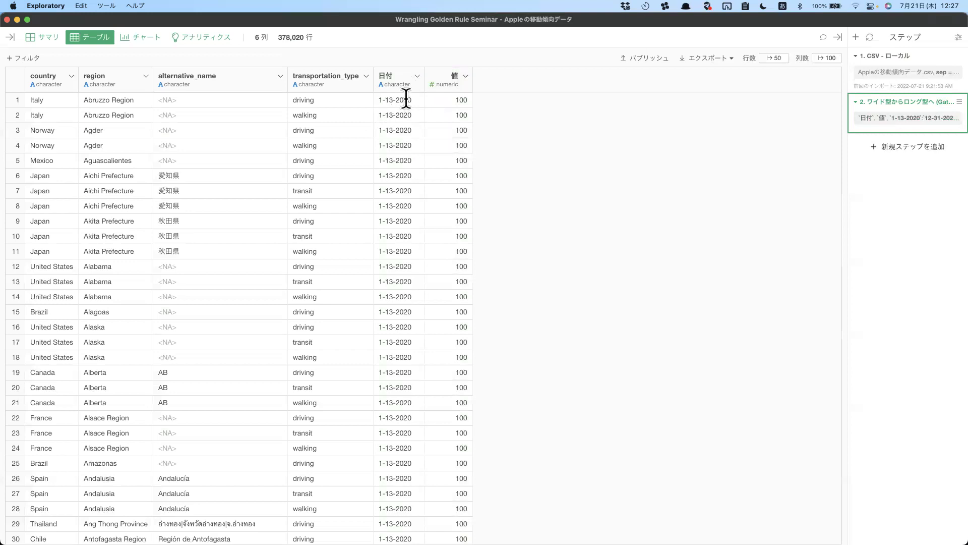
Step: Convert the 日付 column to the Date type in Month, Day, Year order, overwriting the existing column with mdy(日付)
click(418, 74)
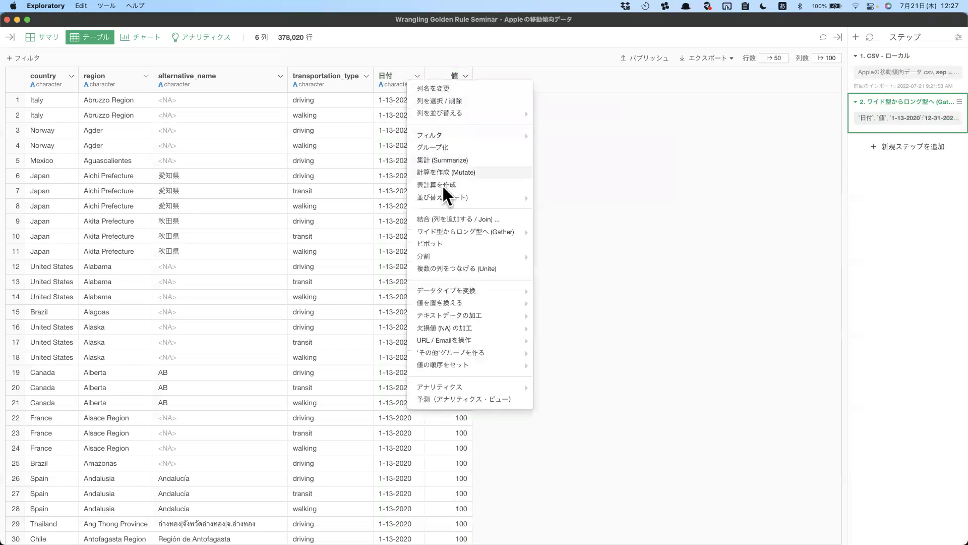
mouse_move(503, 286)
mouse_move(584, 330)
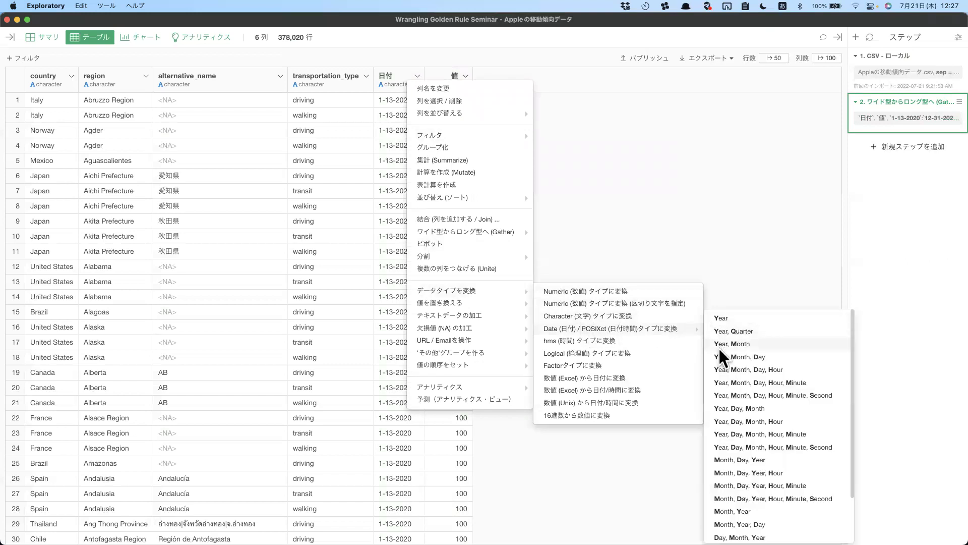
click(733, 455)
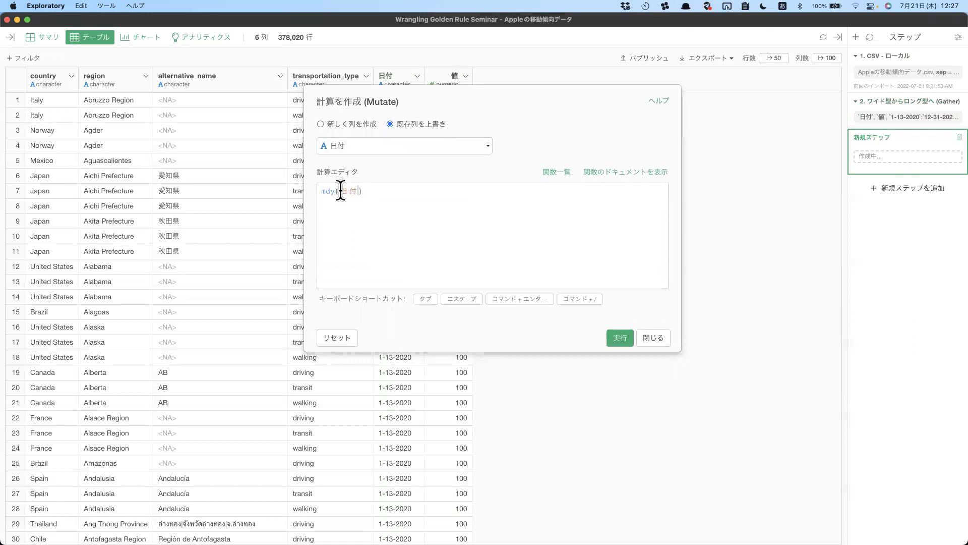
click(614, 334)
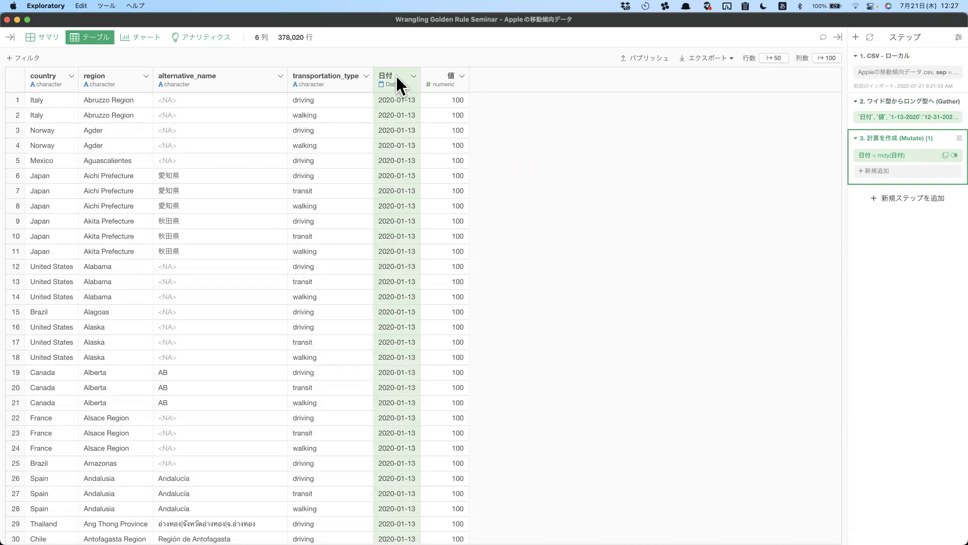
Step: Set up a line (ライン) chart with 日付 on the X axis, grouped by week (週)
click(135, 36)
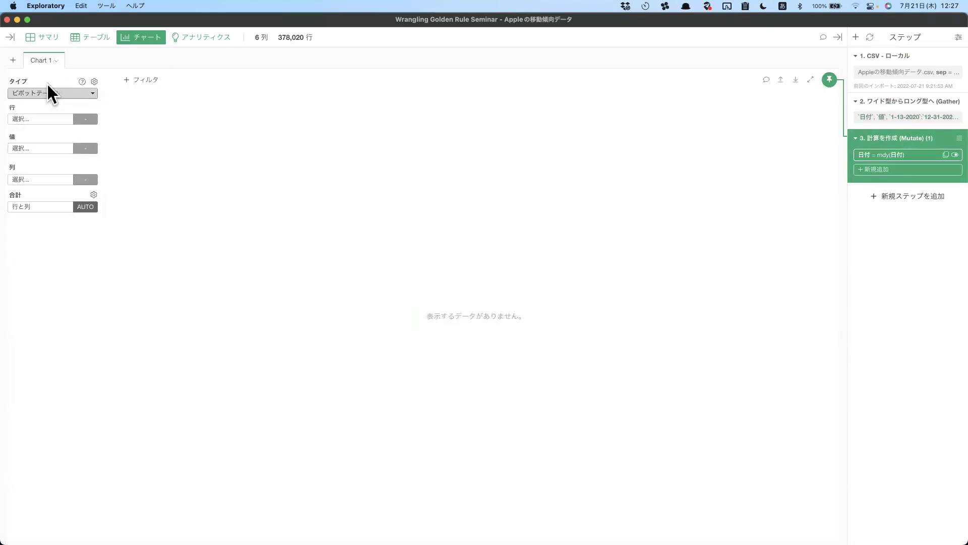
click(59, 92)
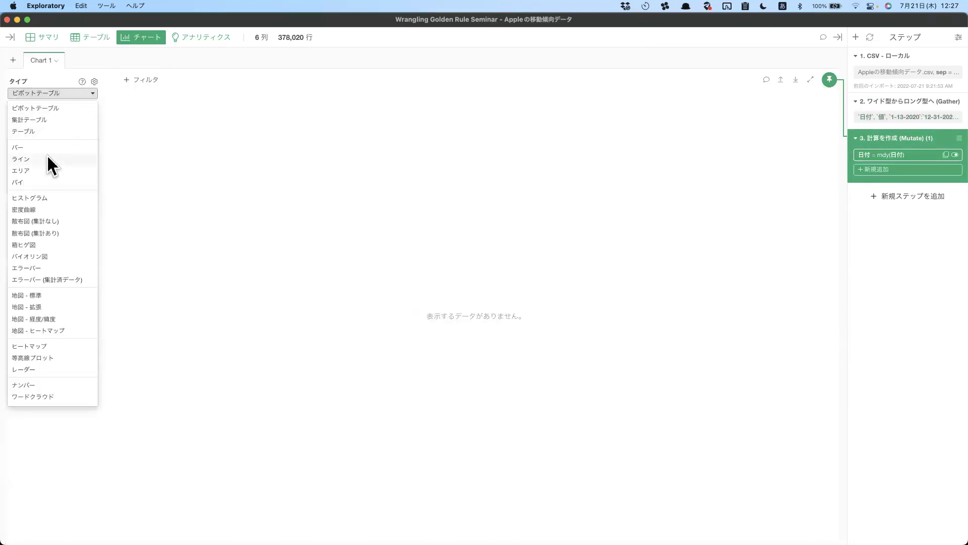
click(47, 158)
click(52, 121)
click(47, 204)
click(84, 121)
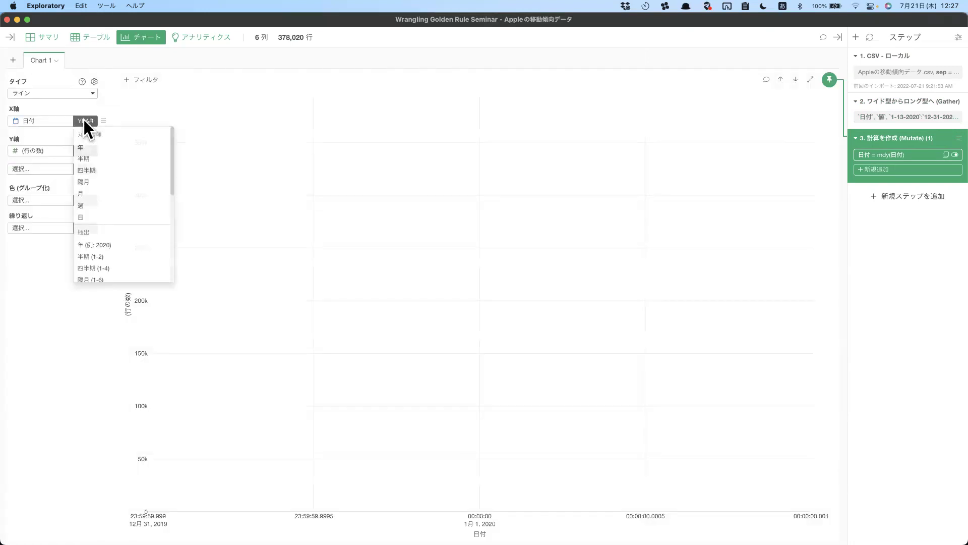
click(93, 206)
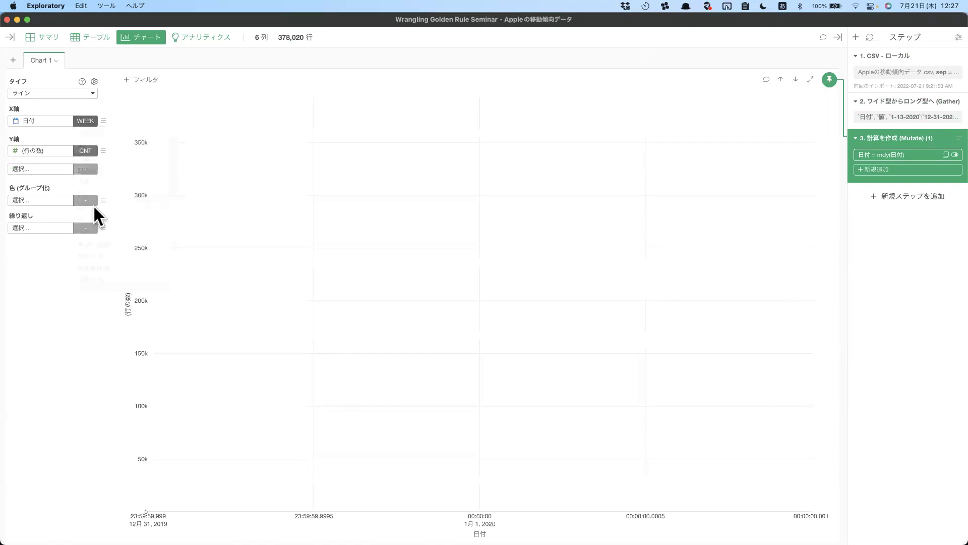
Step: Plot 値 on the line chart's Y axis, aggregated as the mean
click(46, 148)
click(44, 268)
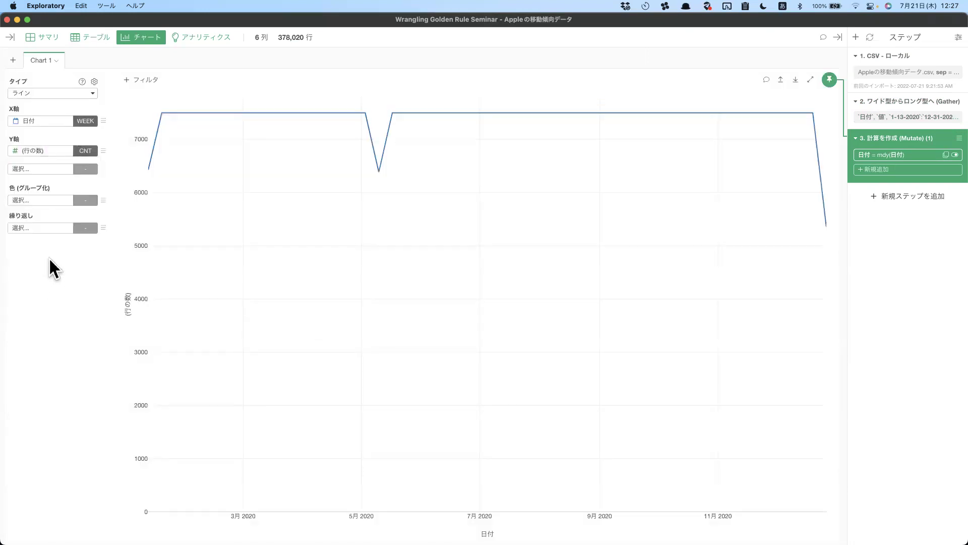
click(84, 150)
click(91, 177)
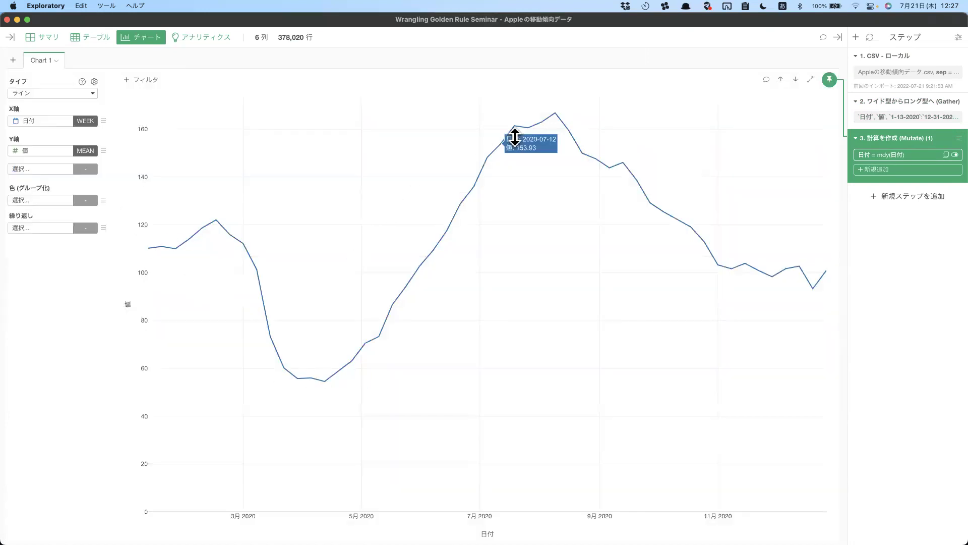
Step: Inspect the weekly trend line of mean 値 on the chart and return to the data table
mouse_move(649, 195)
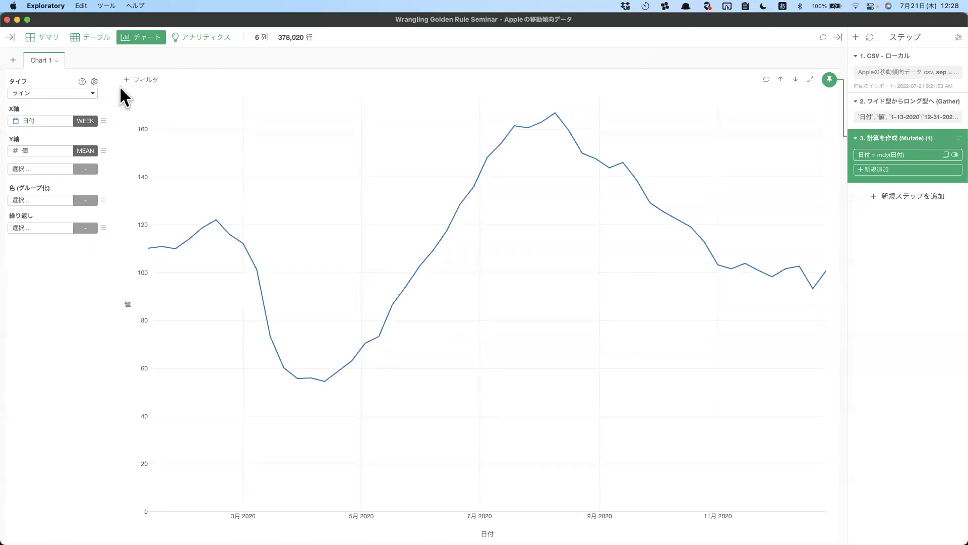
click(104, 45)
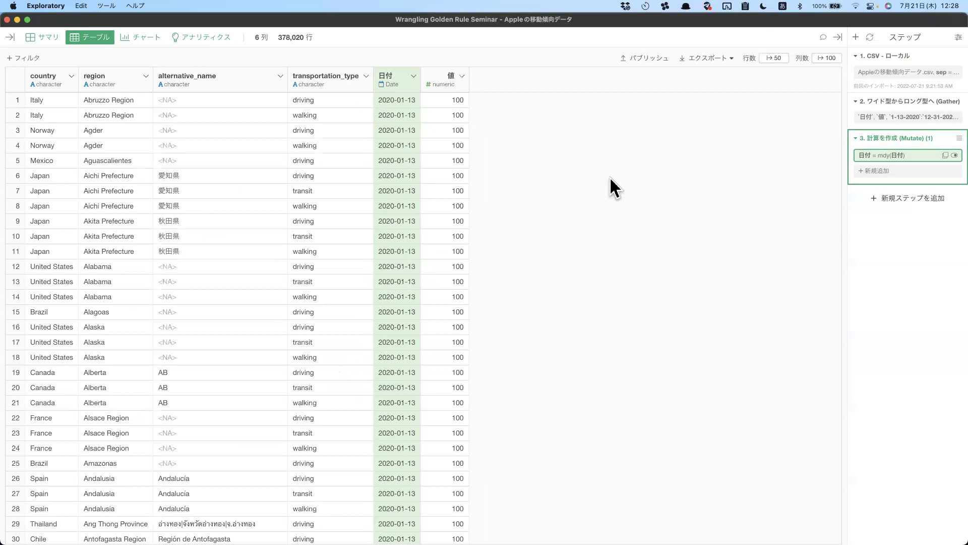
Step: Switch to the Keynote deck Wrangling-Golden-Rule_v7.key and start the slideshow from the アジェンダ slide, number 76
key(ctrl+Right)
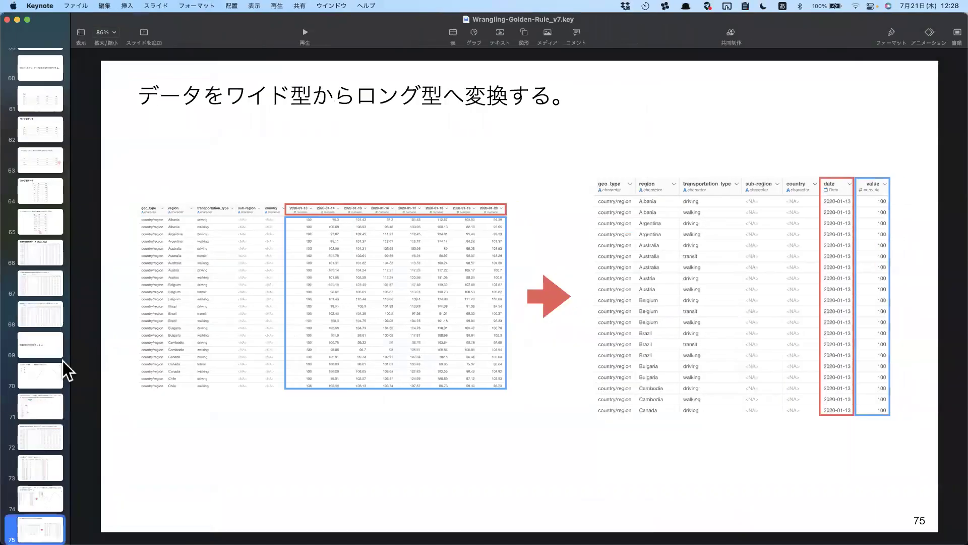
click(47, 326)
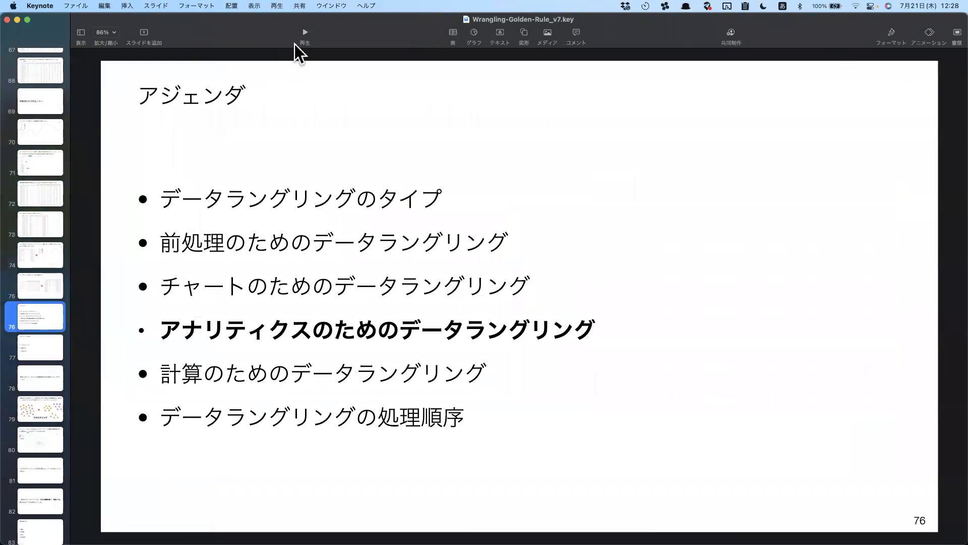
click(304, 33)
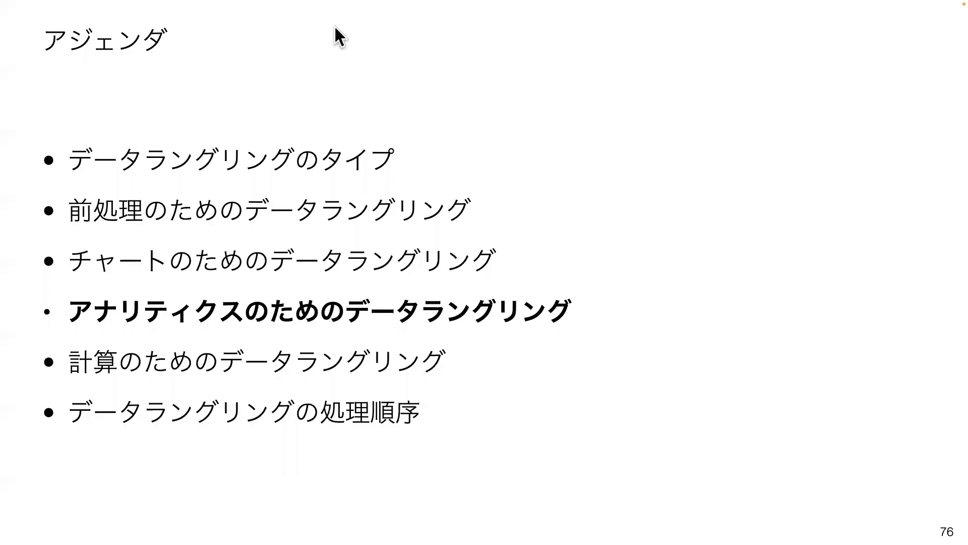
key(Right)
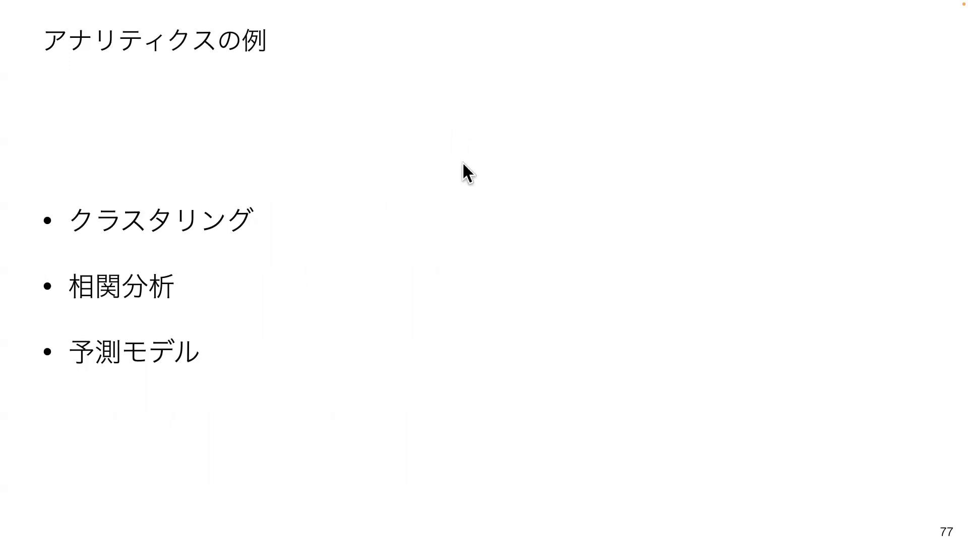
key(Right)
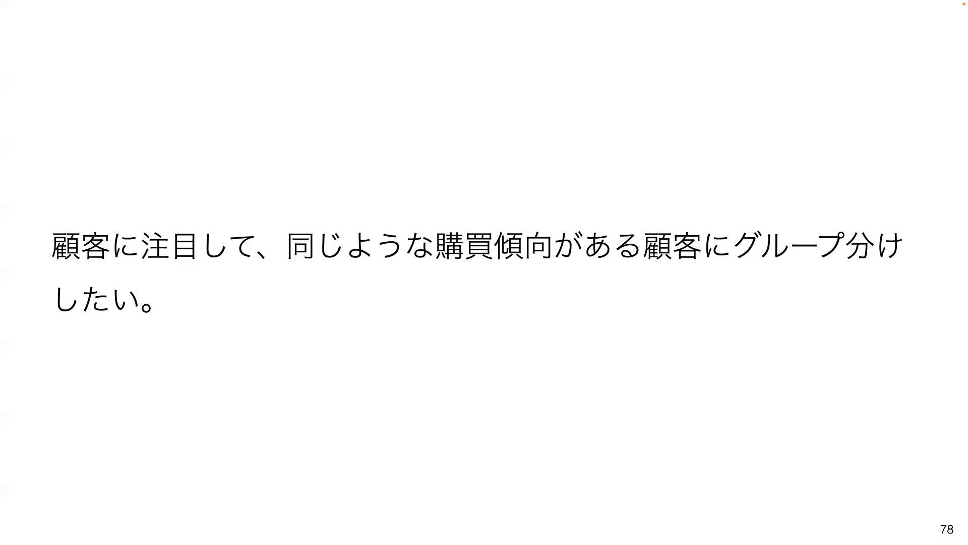
key(Right)
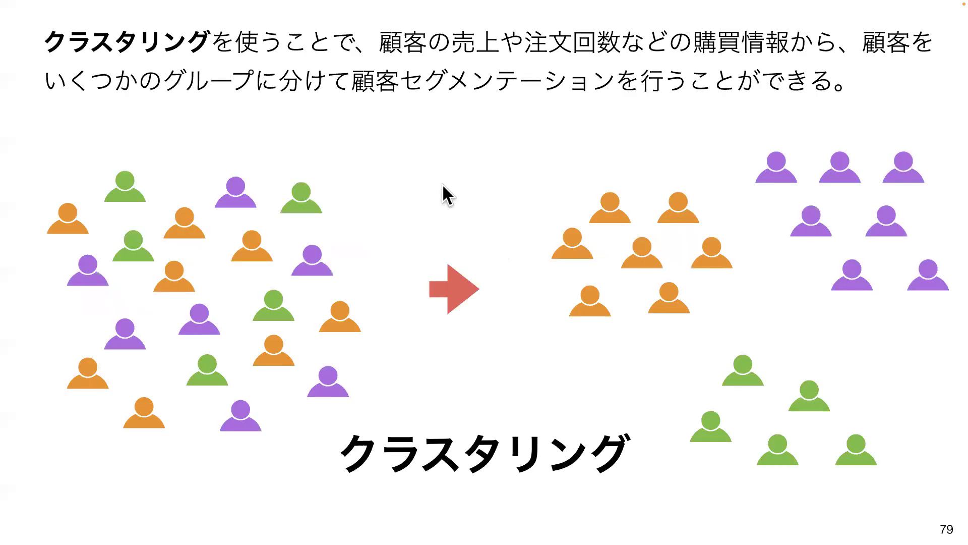